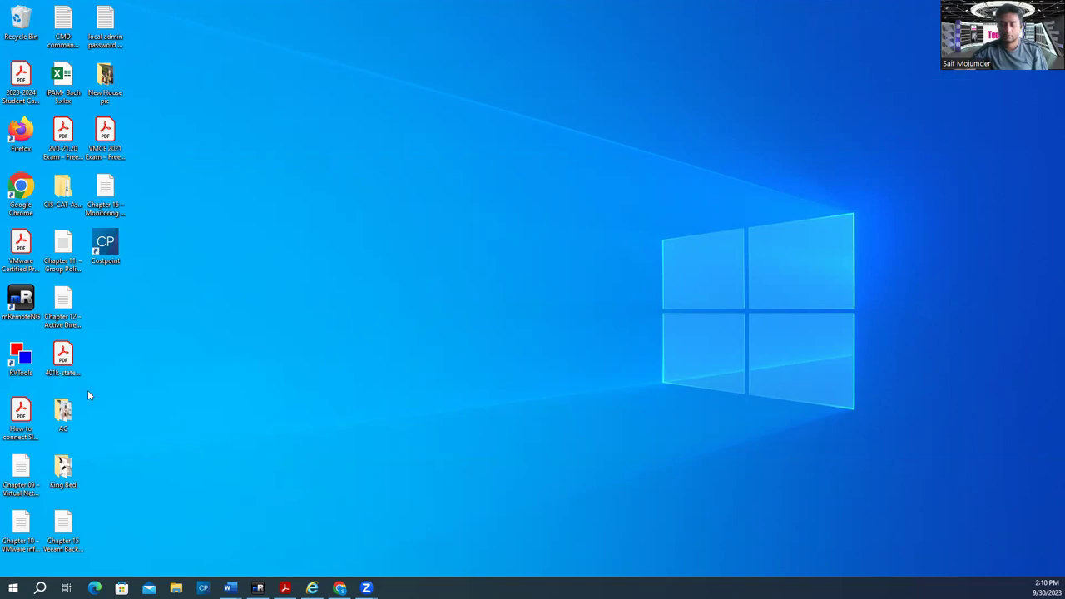
Search Google for 'keyfinder' from Chrome's address bar
click(339, 588)
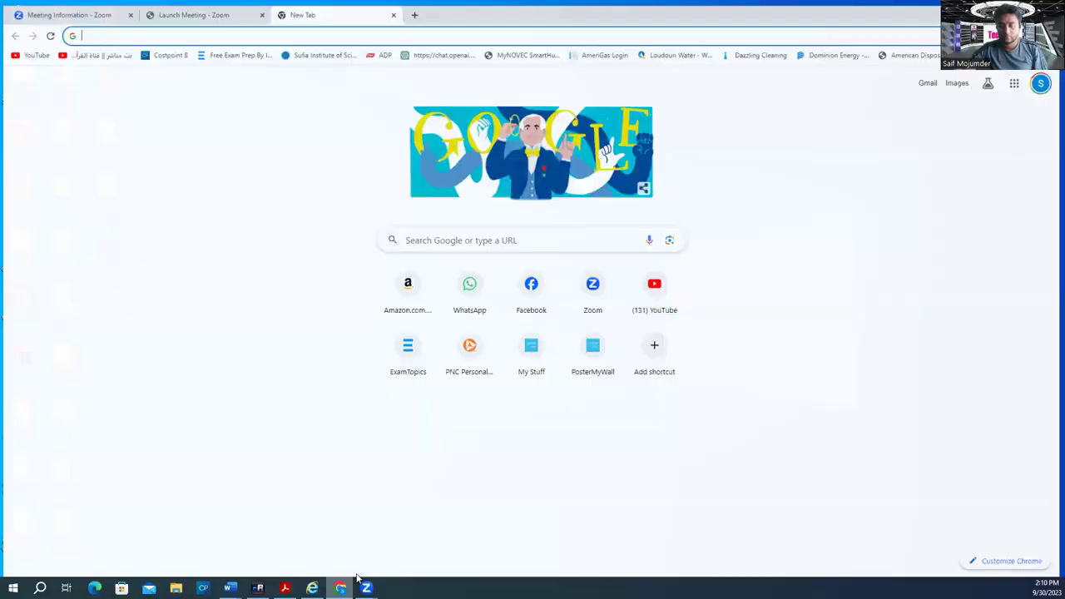
click(190, 33)
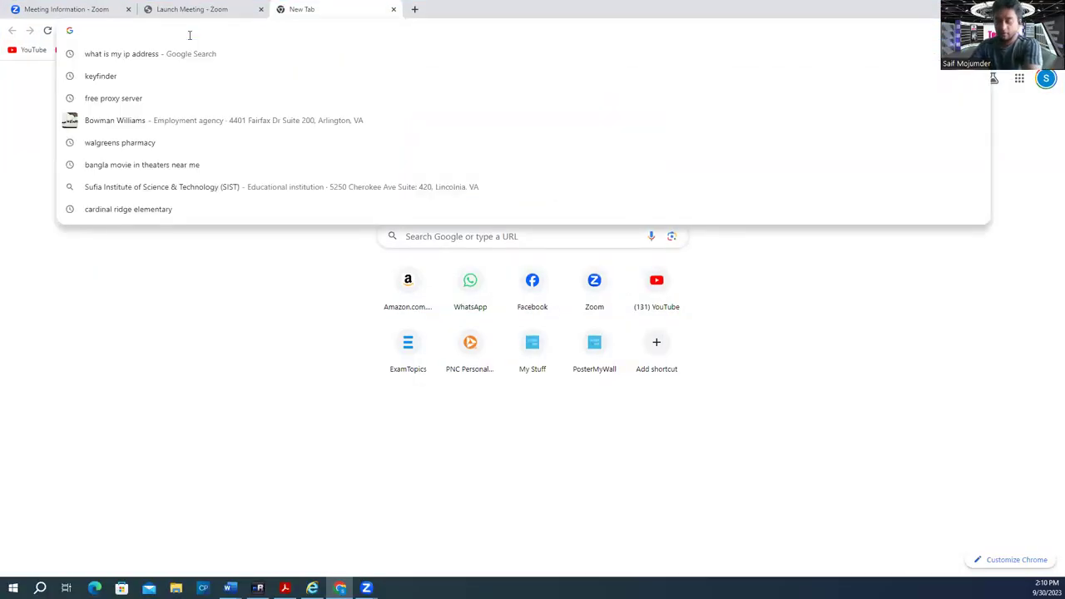
text(keyf)
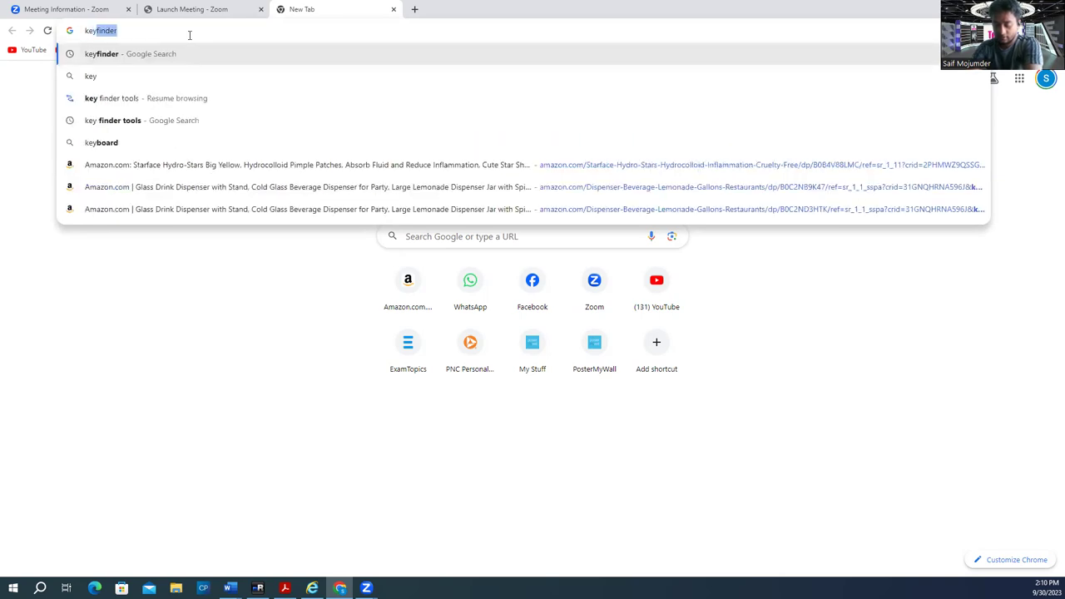
text(inder)
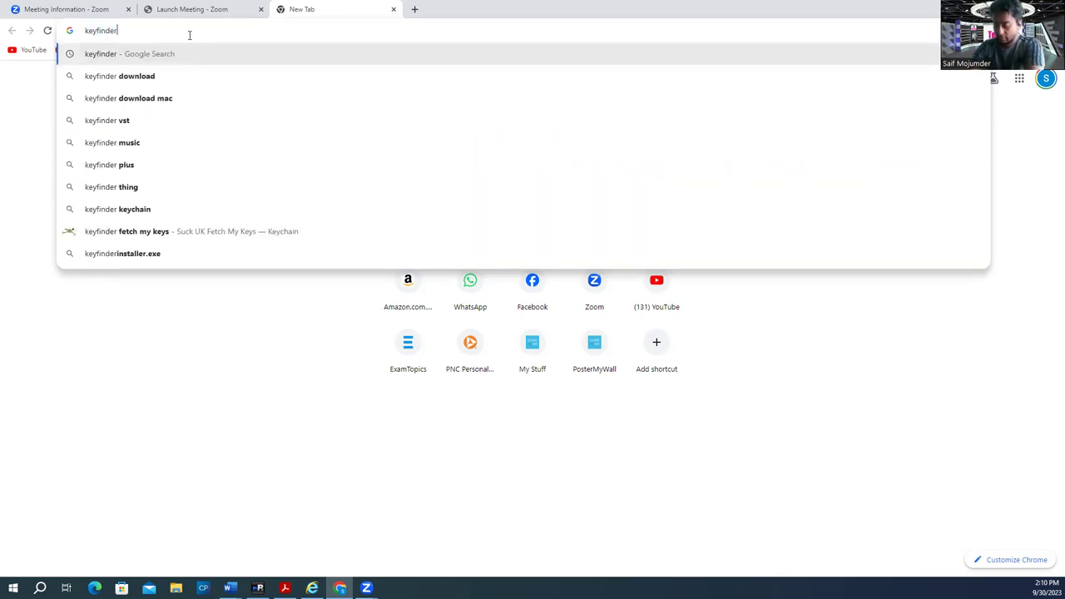
key(Return)
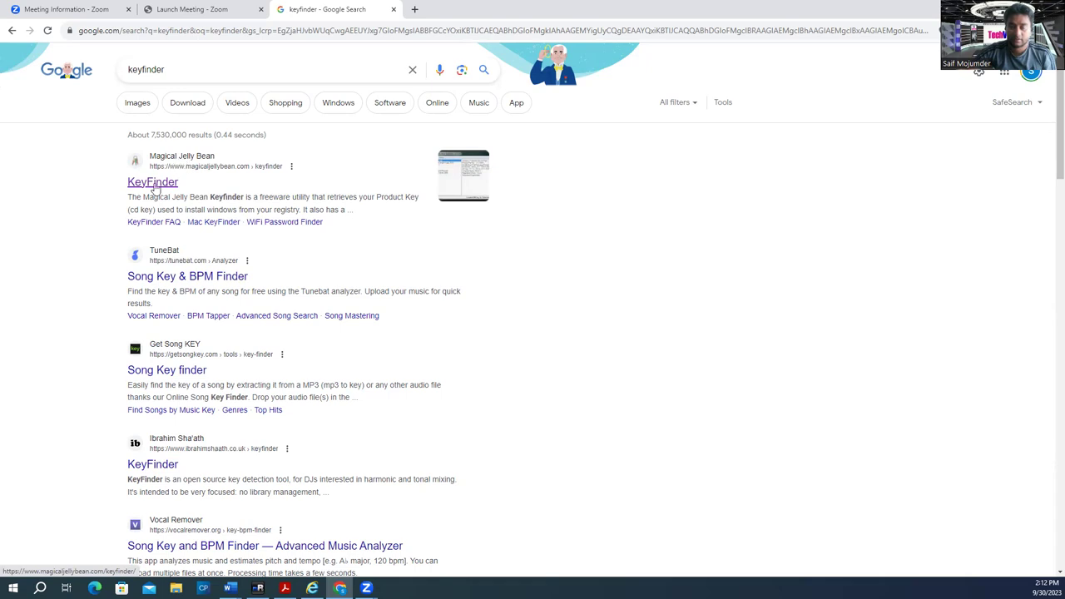
Open the Magical Jelly Bean KeyFinder result in a new tab and switch to it
scroll(246, 411, down, 2)
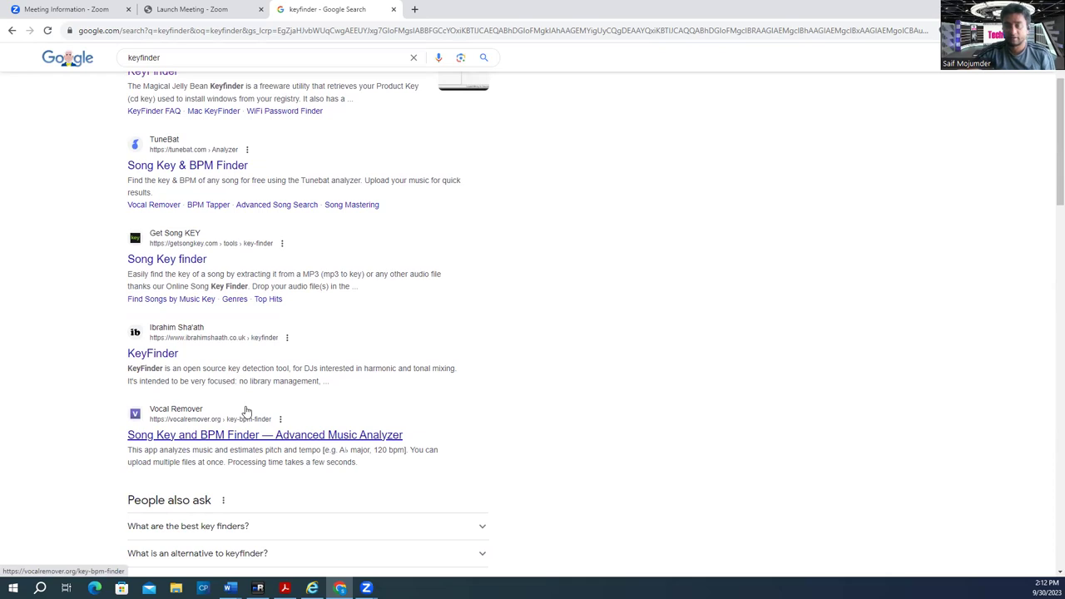
scroll(186, 138, up, 2)
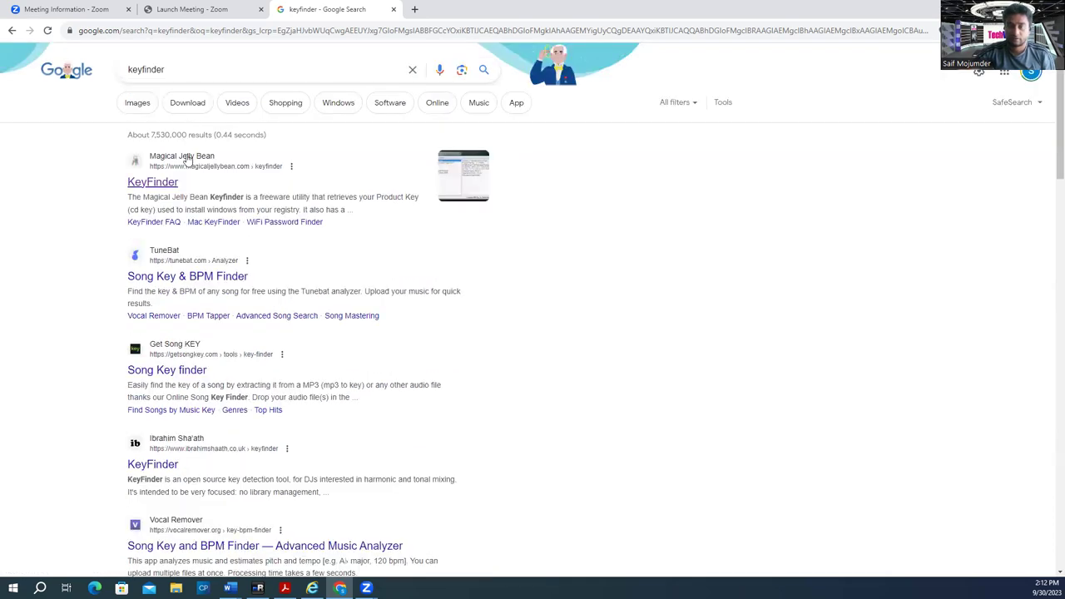
right_click(164, 189)
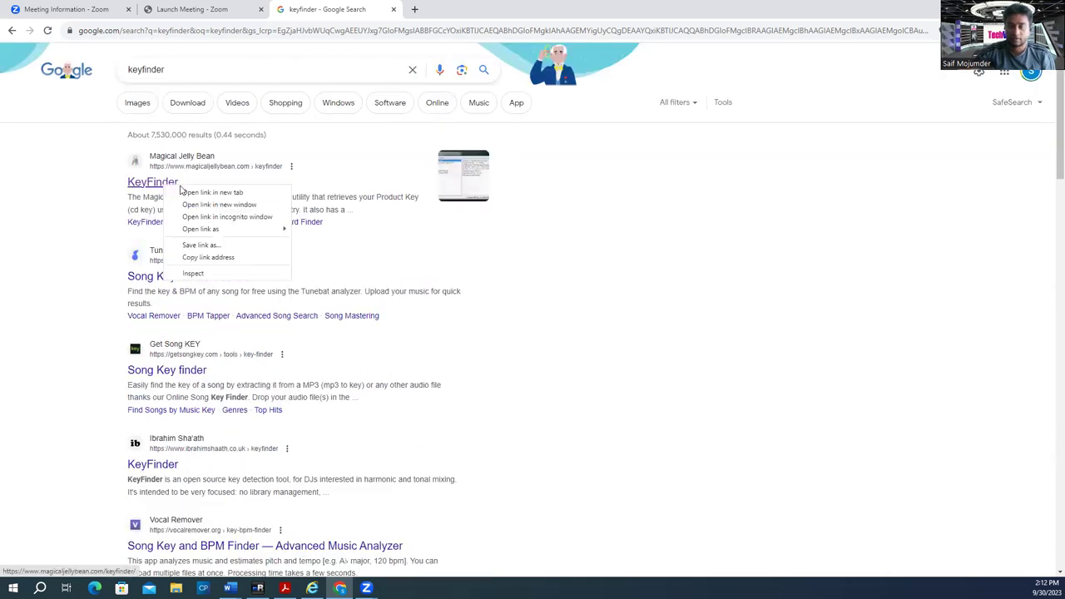
click(218, 191)
click(481, 9)
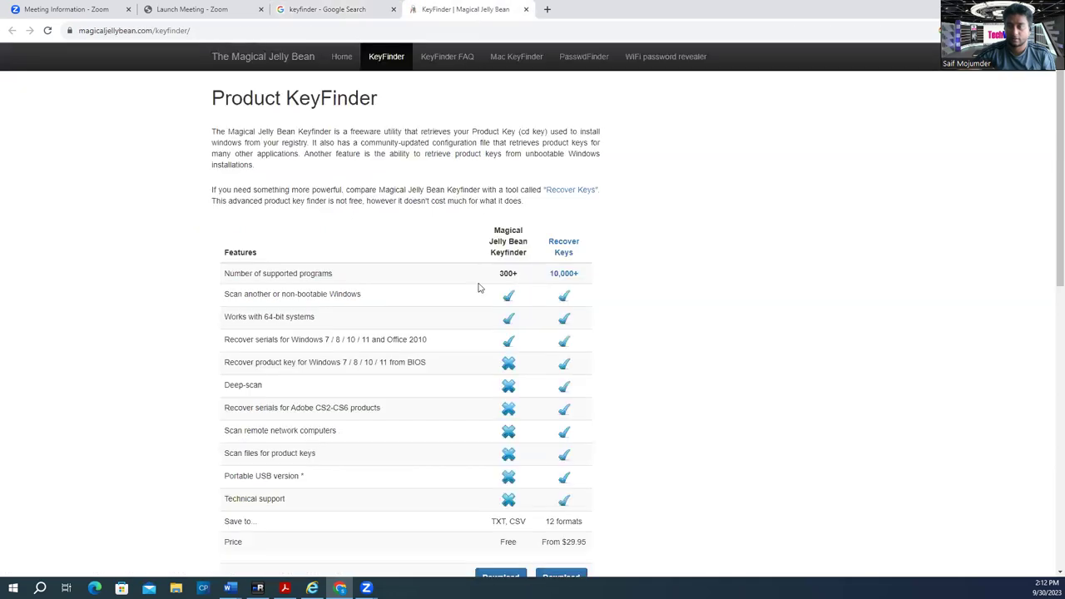
Download the free Magical Jelly Bean Keyfinder from its page
scroll(478, 285, down, 5)
scroll(512, 130, up, 2)
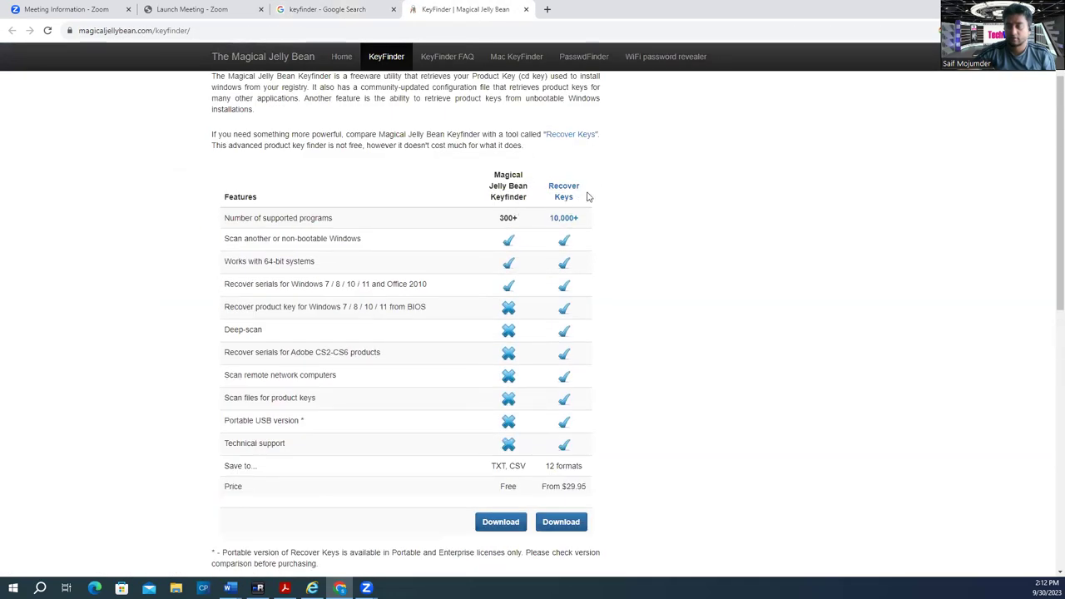
scroll(586, 299, down, 3)
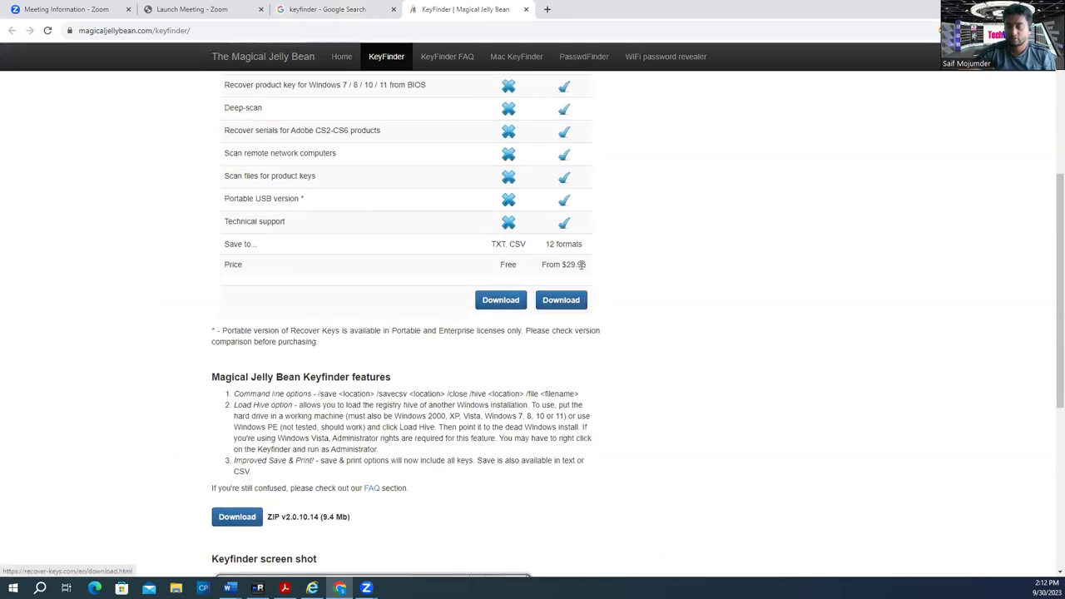
click(504, 303)
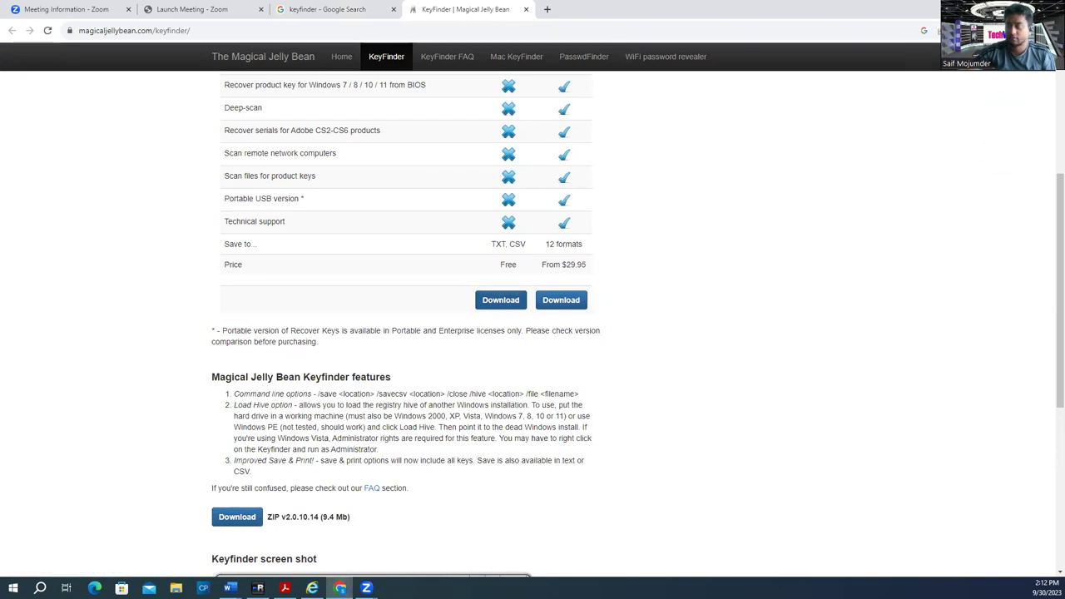
Replace the Google query with 'mykeyfinder' and run the search
click(328, 9)
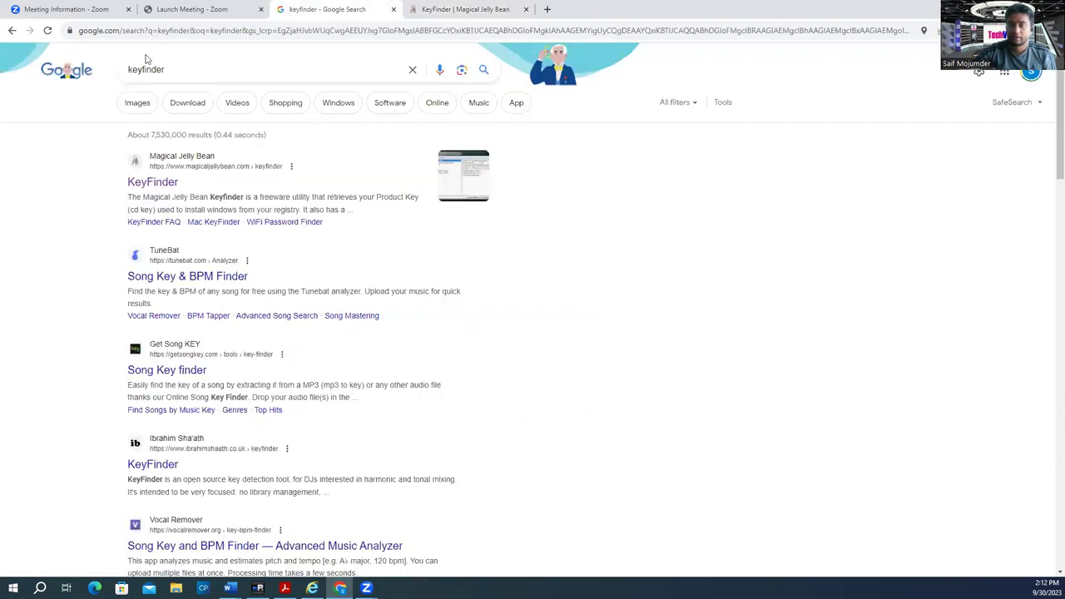
double_click(118, 71)
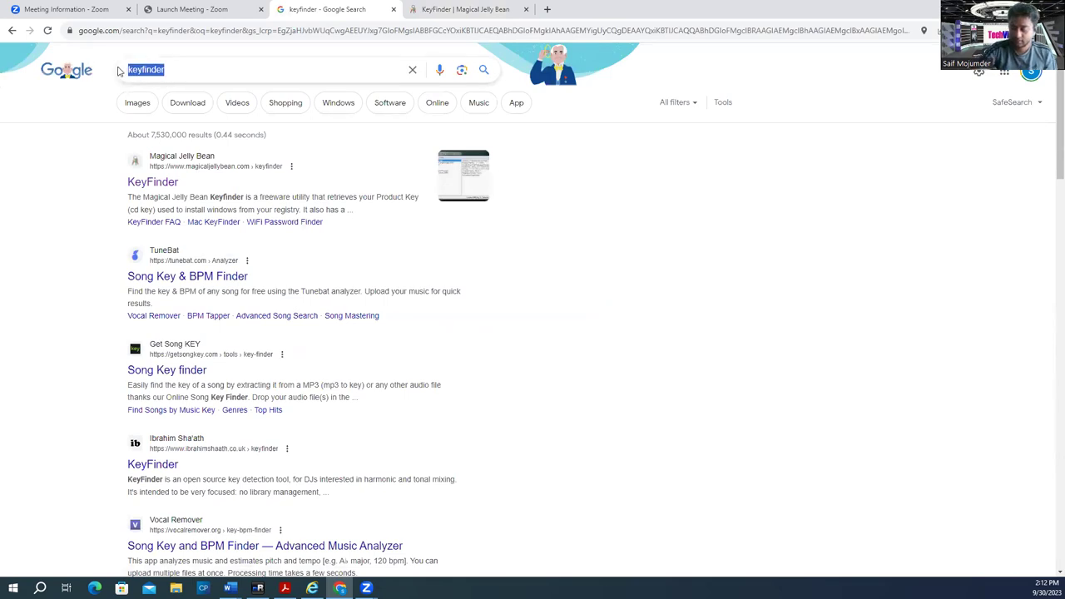
text(m)
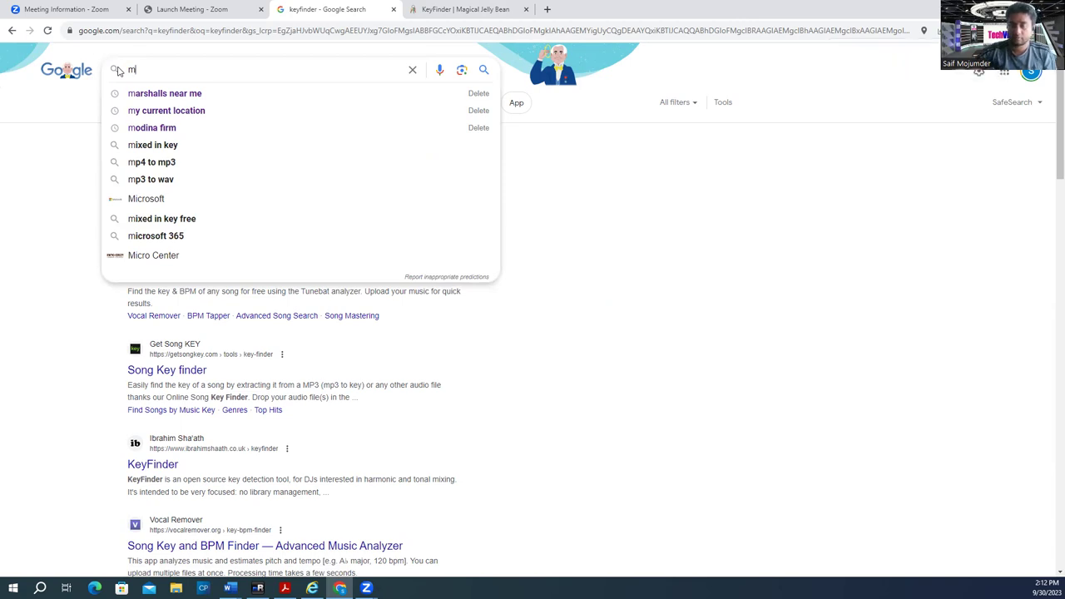
double_click(131, 70)
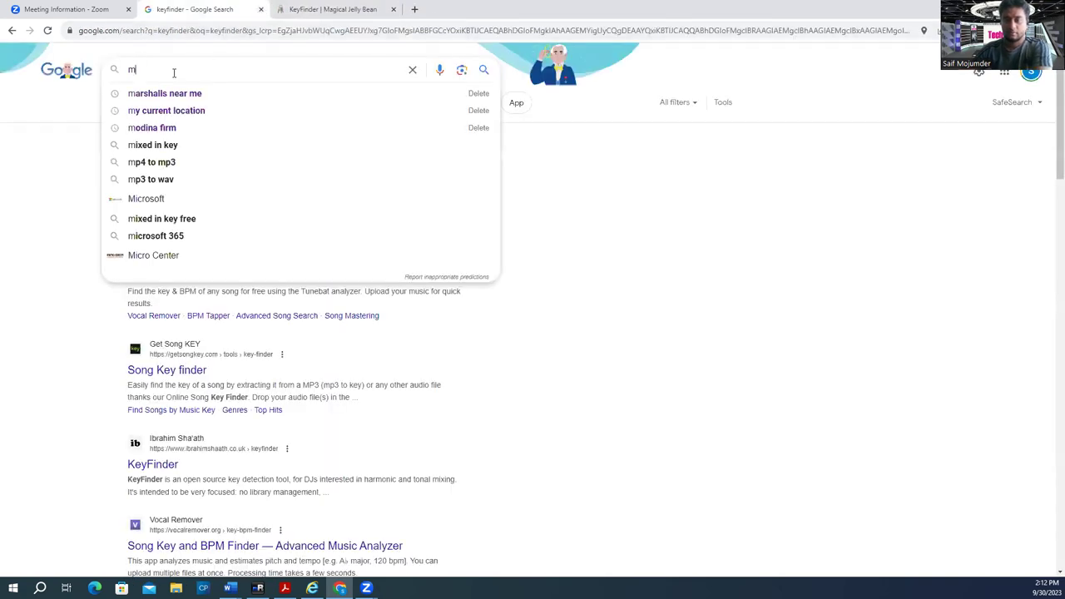
text(y)
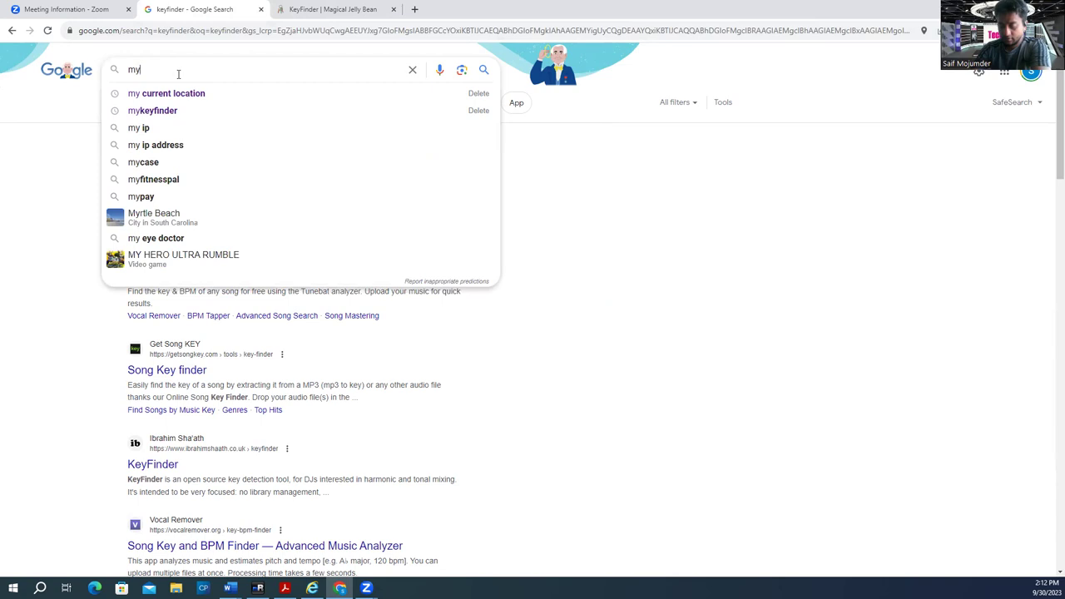
text(keyfinde)
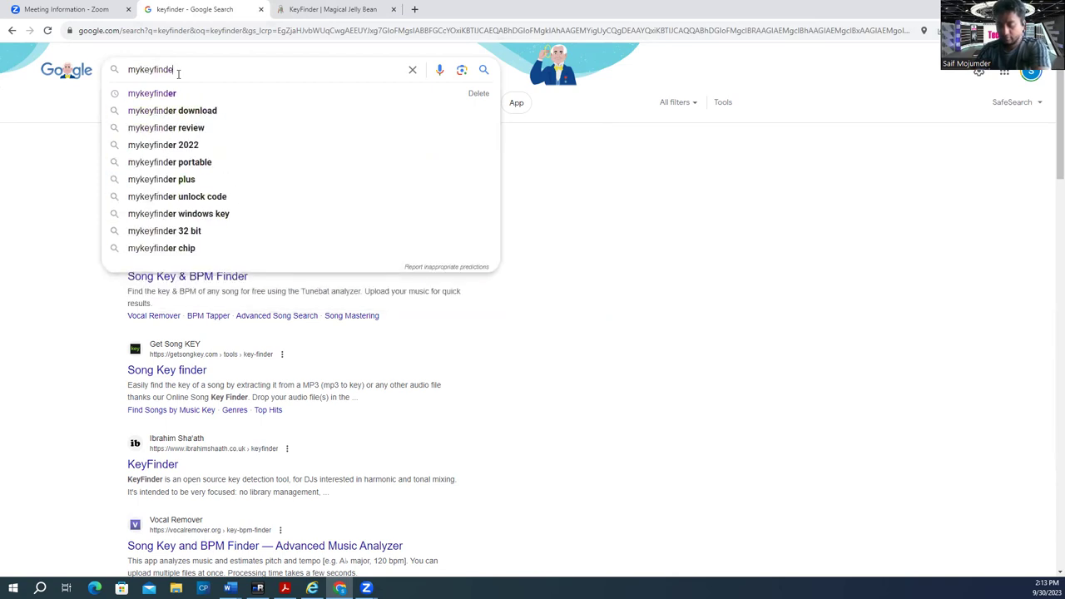
text(r)
key(Return)
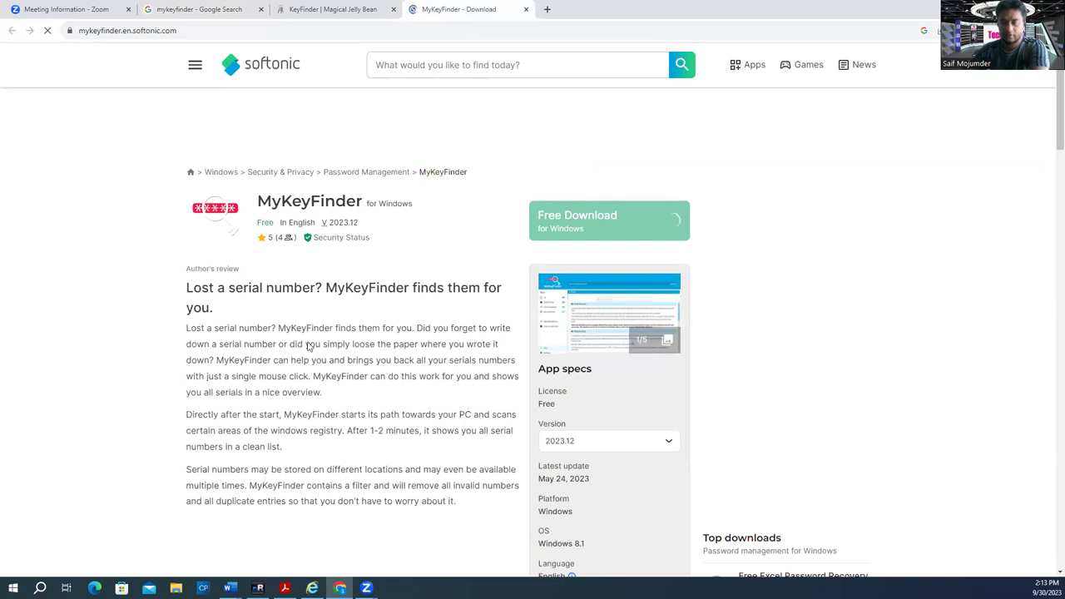
Start the MyKeyFinder download on Softonic and dismiss the Winzip advertisement
scroll(343, 362, down, 2)
scroll(358, 353, up, 2)
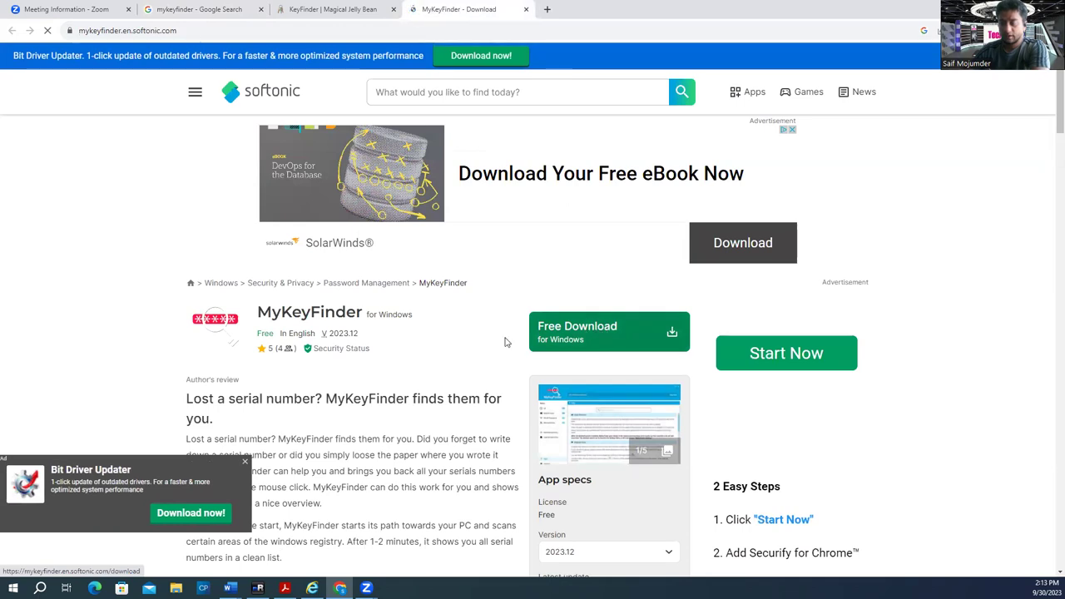
click(542, 340)
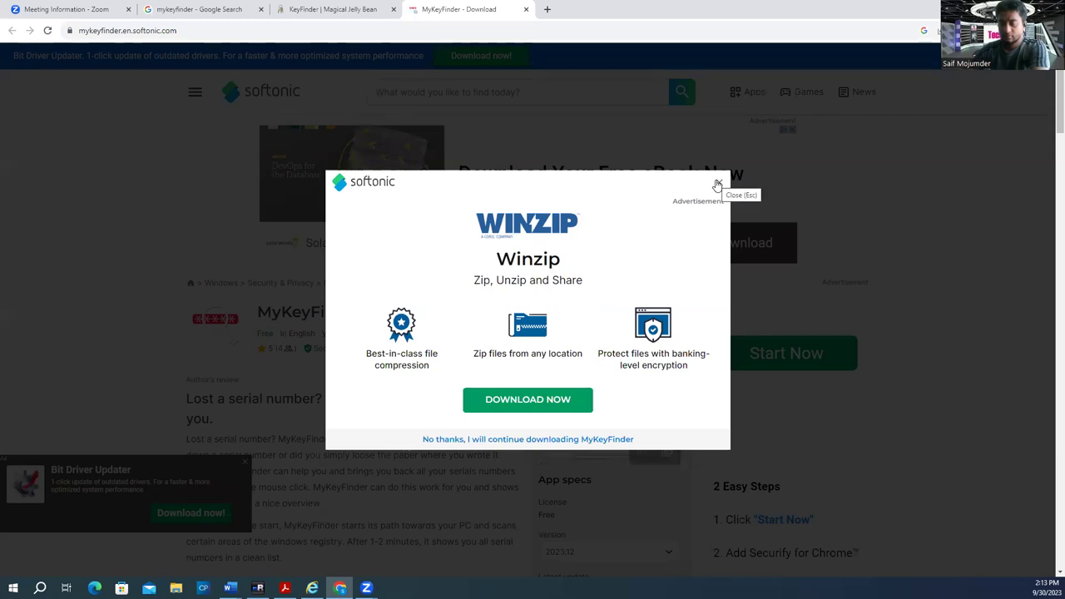
click(719, 182)
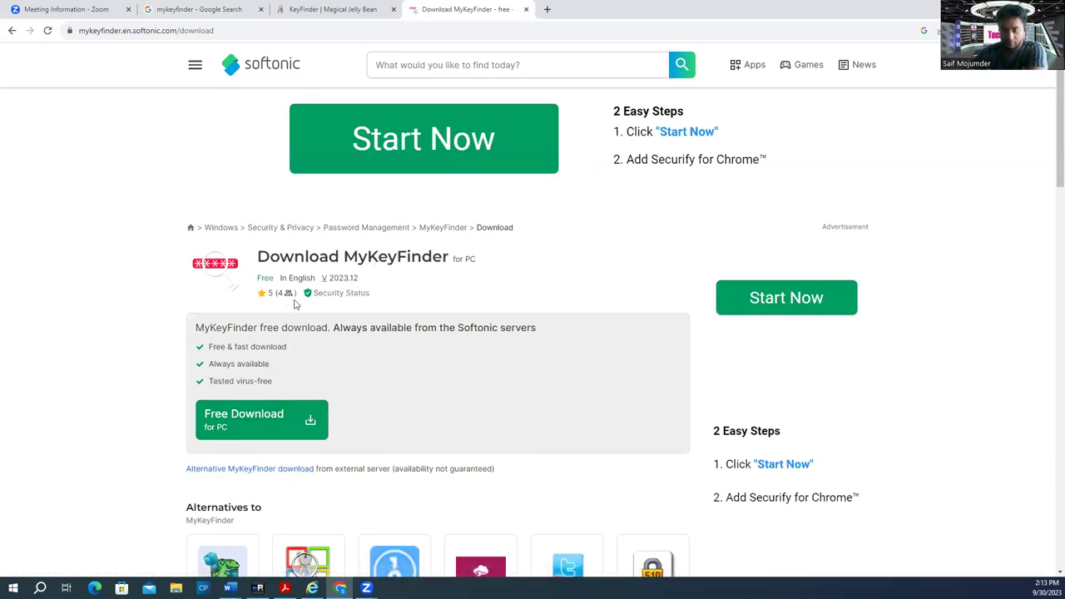
Leave the Softonic page and return to the 'mykeyfinder' search results
scroll(378, 324, down, 3)
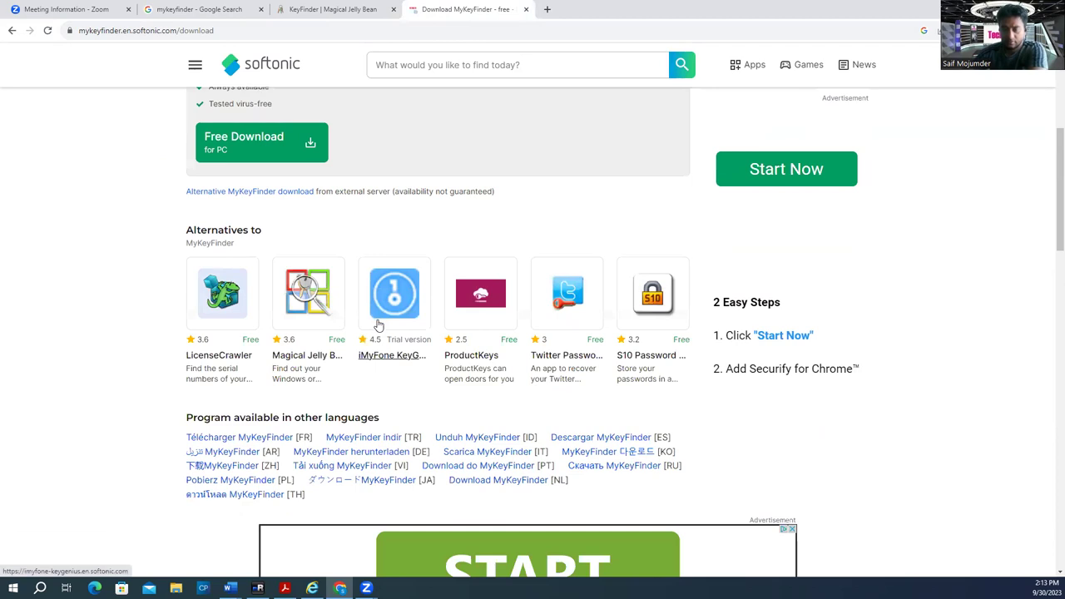
scroll(378, 324, down, 3)
scroll(381, 335, up, 6)
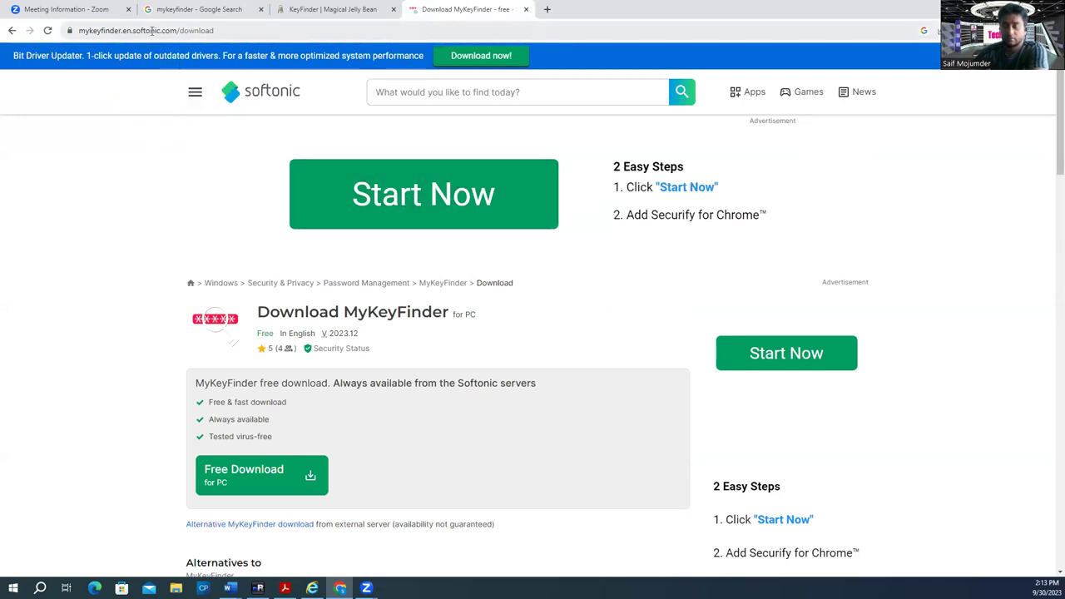
click(154, 31)
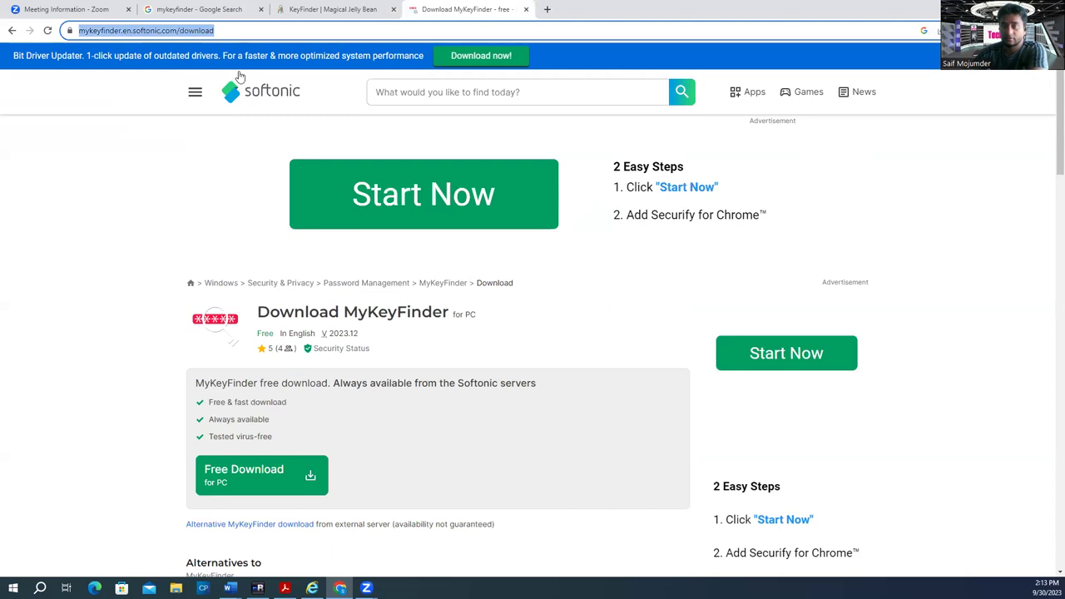
click(349, 8)
Open the Informer and FindMySoft MyKeyFinder results in new tabs
click(201, 10)
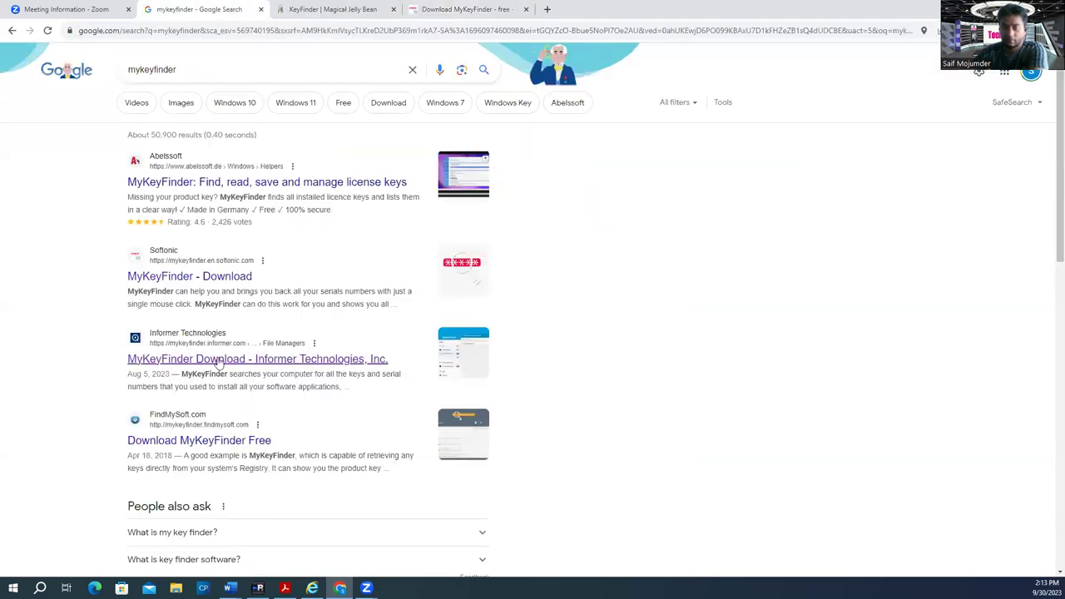
right_click(221, 363)
click(258, 368)
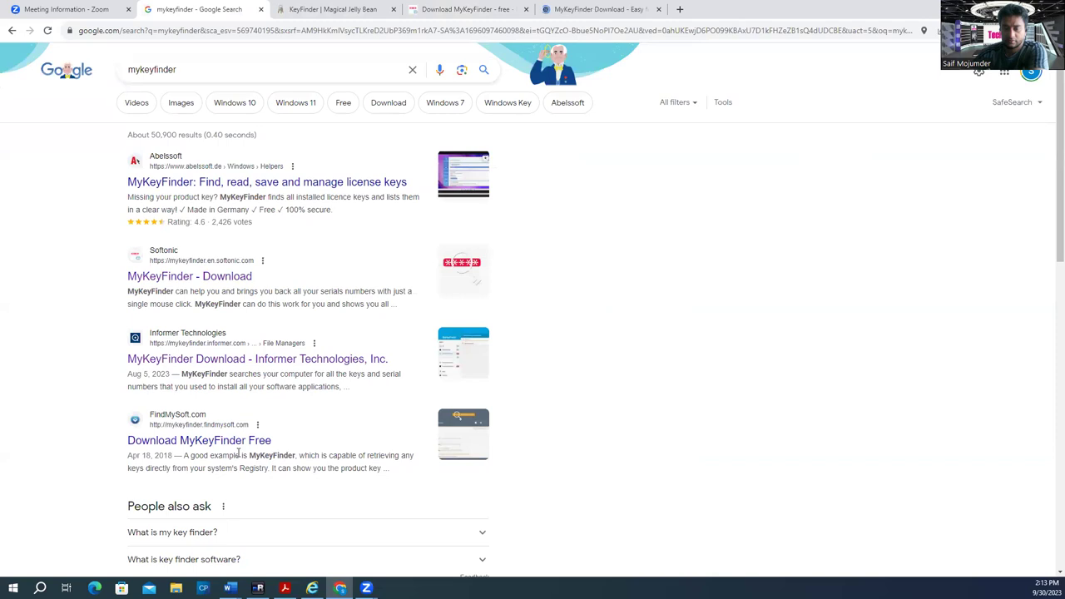
right_click(240, 443)
click(256, 451)
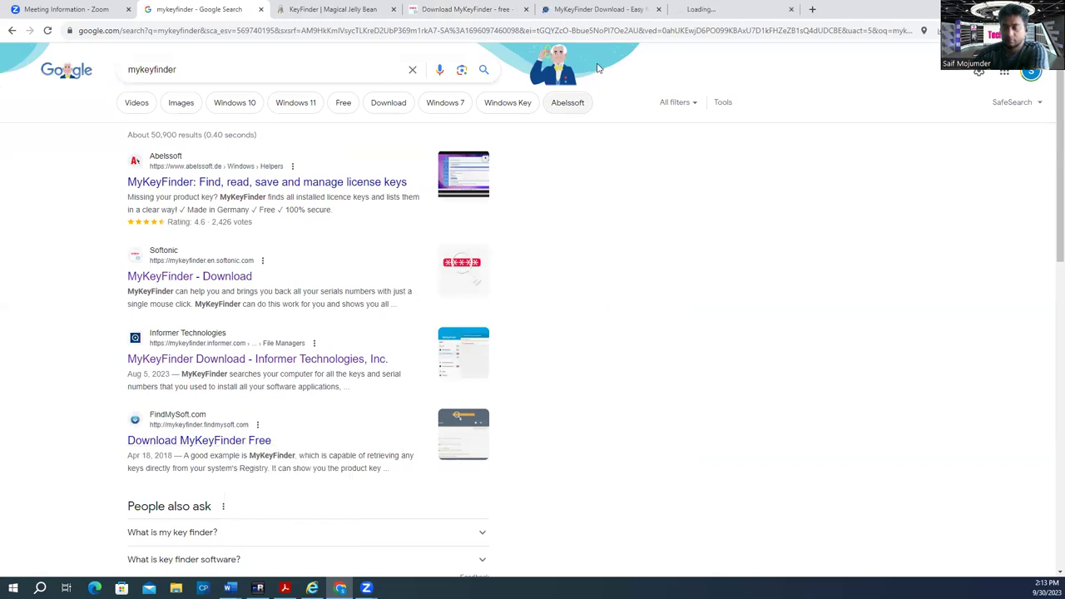
Review the Informer page, then the FindMySoft MyKeyFinder page
click(595, 9)
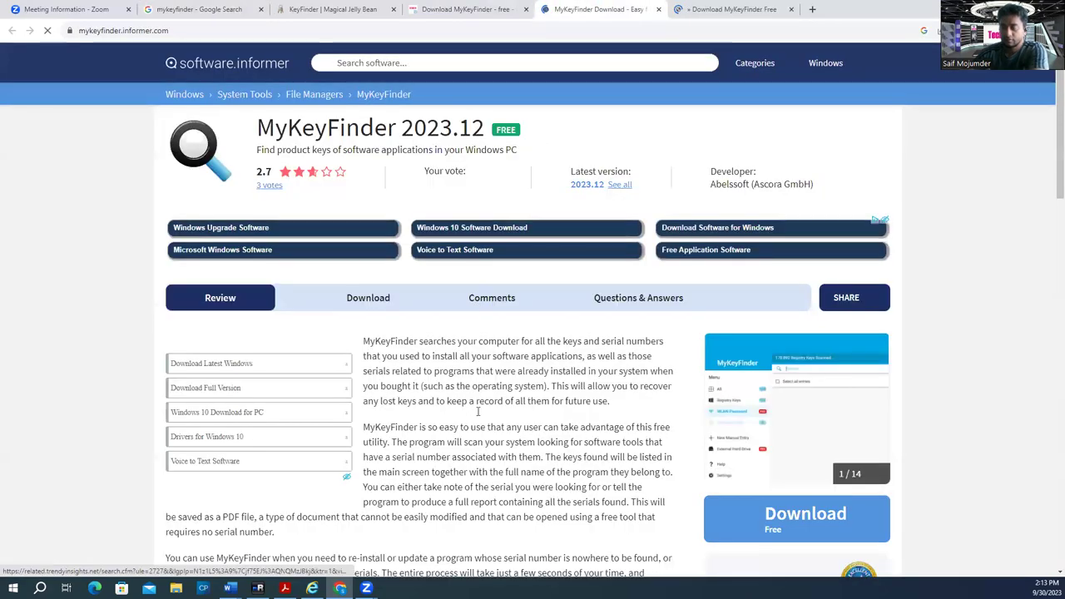
scroll(483, 420, down, 3)
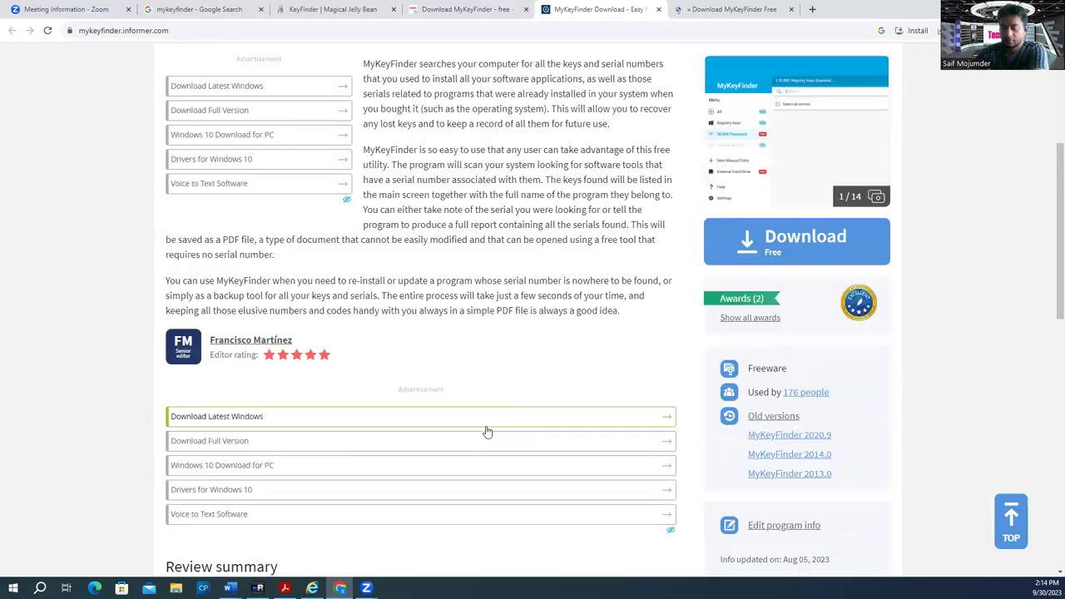
scroll(490, 450, down, 5)
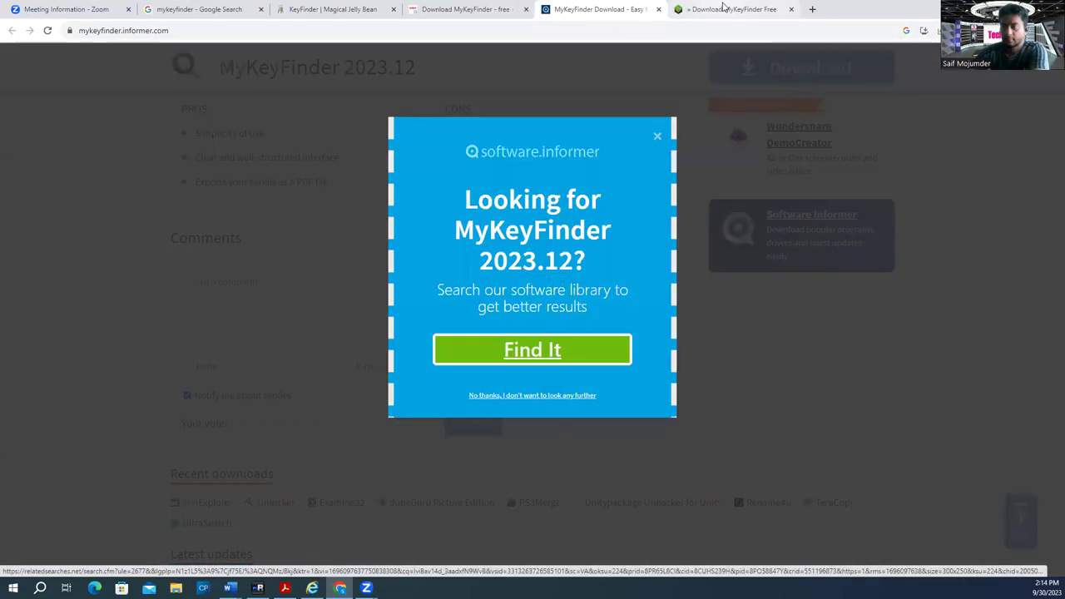
click(732, 9)
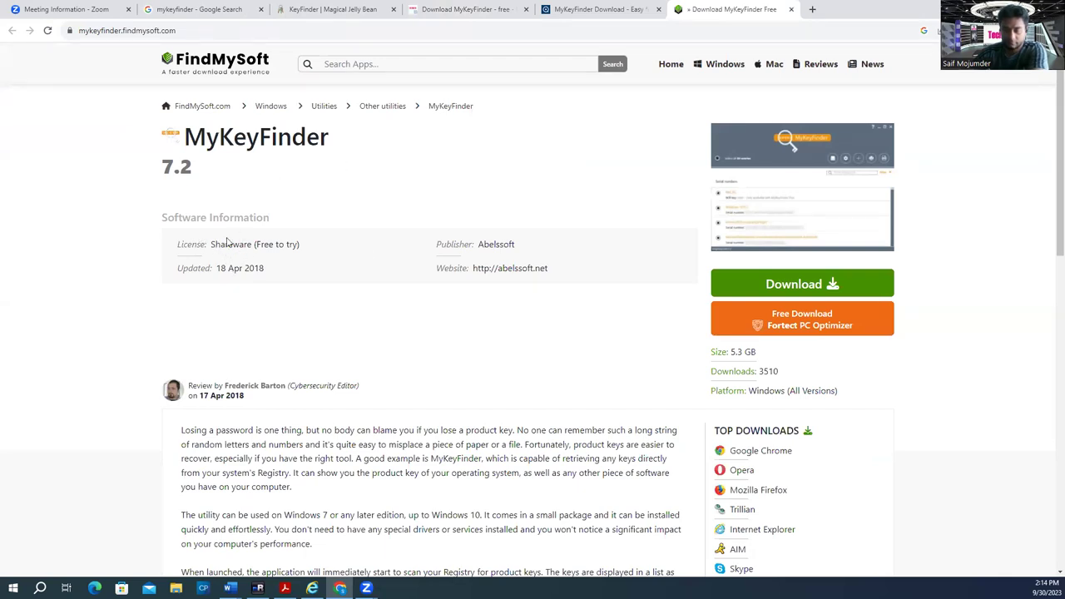
scroll(333, 309, down, 6)
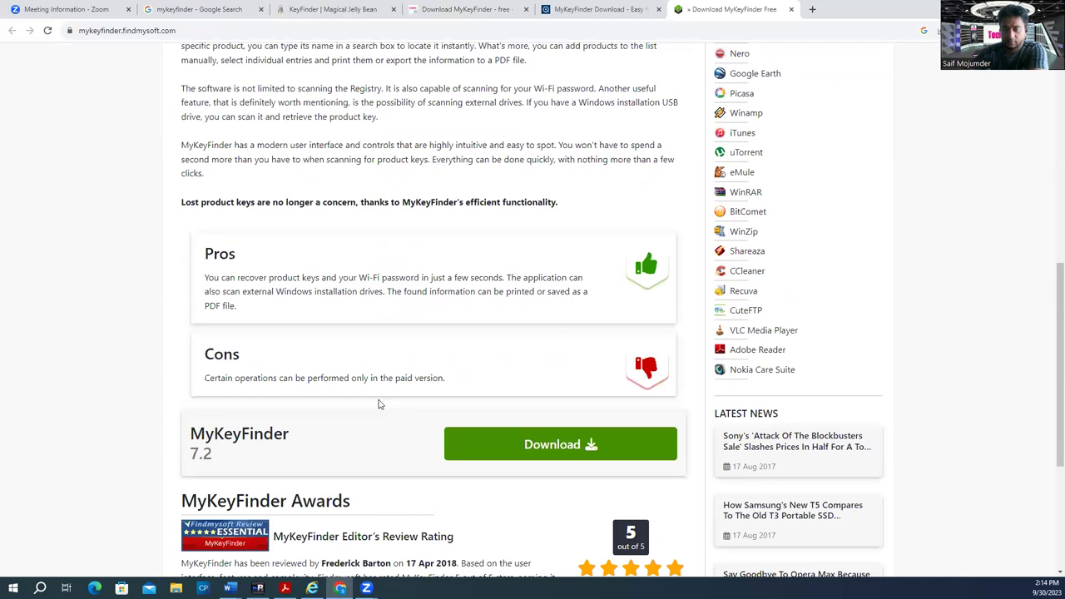
scroll(300, 421, down, 2)
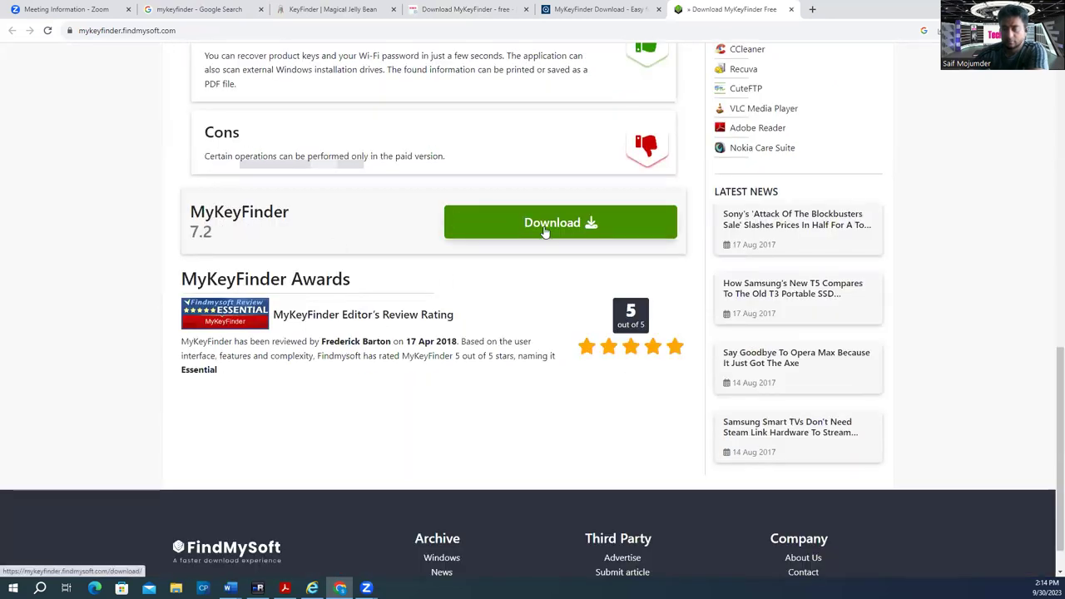
Download MyKeyFinder 7.2 via FindMySoft's Safe Download button
click(522, 235)
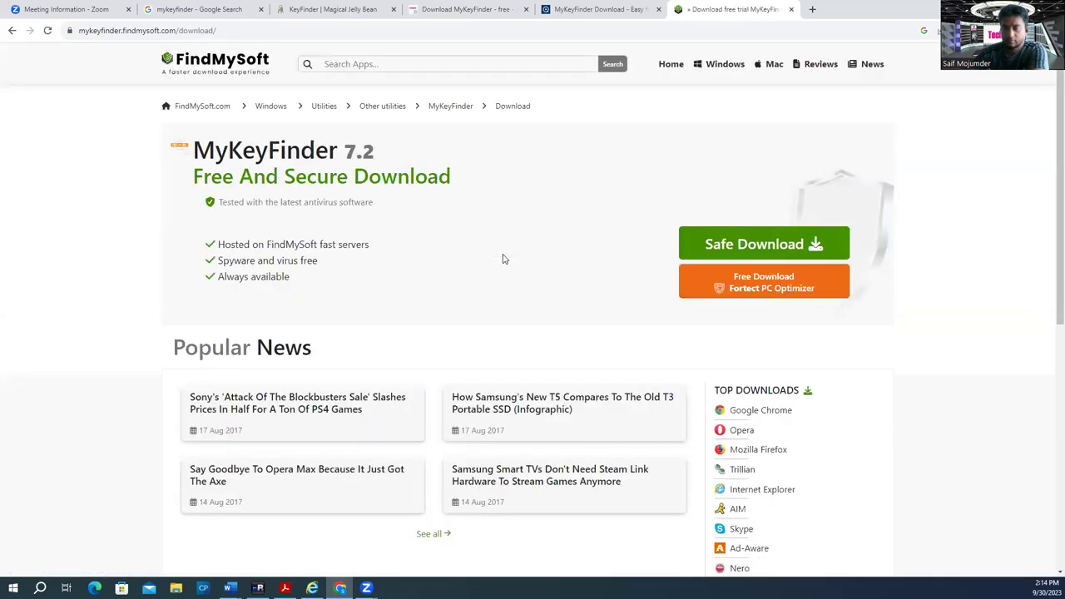
scroll(502, 258, down, 2)
scroll(503, 263, down, 1)
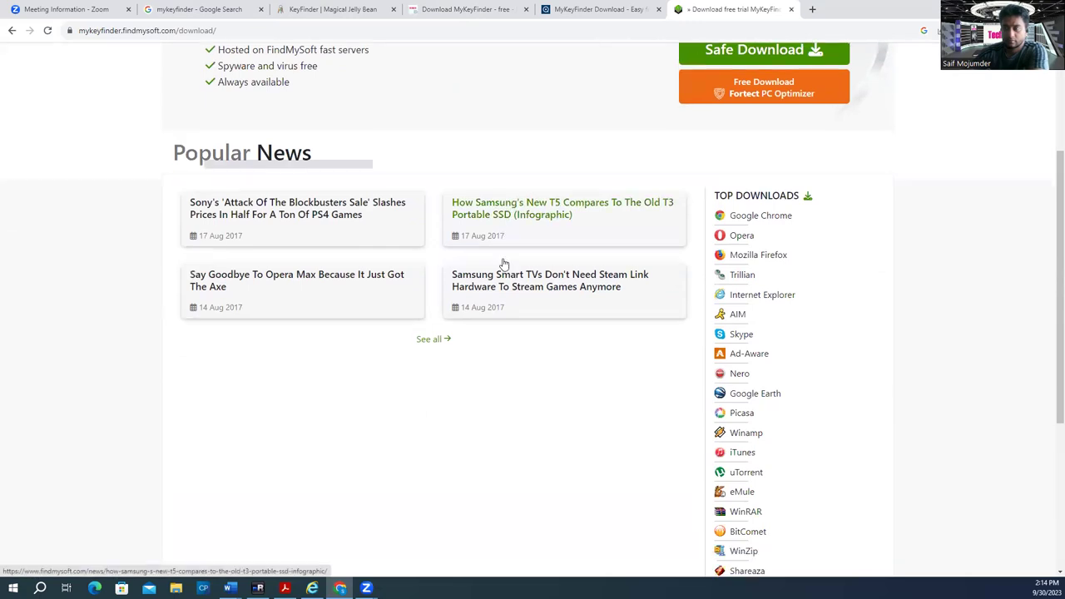
scroll(503, 261, up, 3)
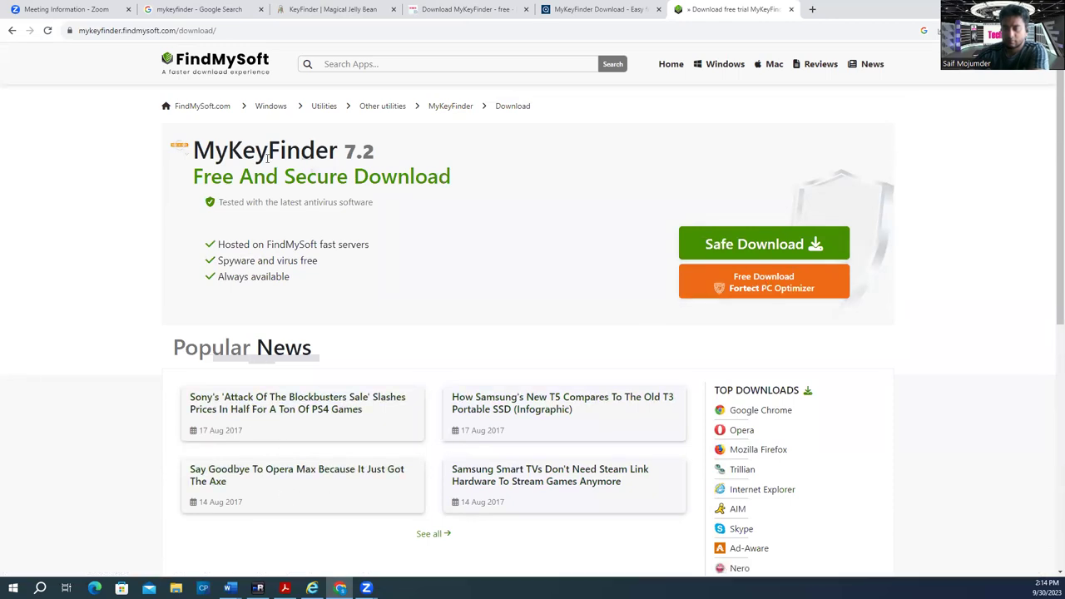
click(709, 246)
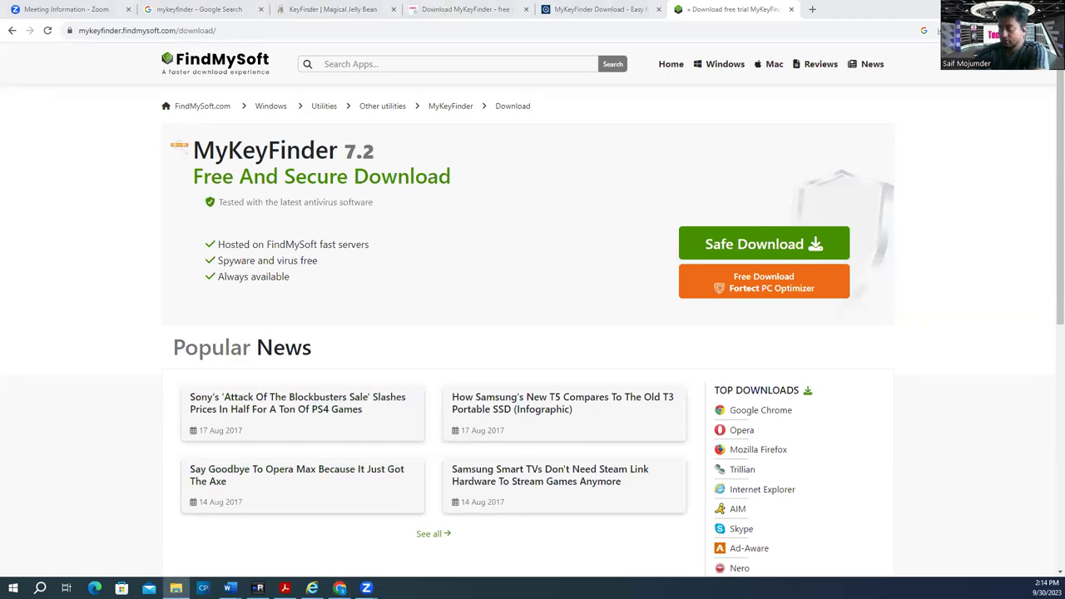
Extract keyfinder (1).zip in Downloads with 7-Zip's Extract files
click(176, 589)
click(248, 229)
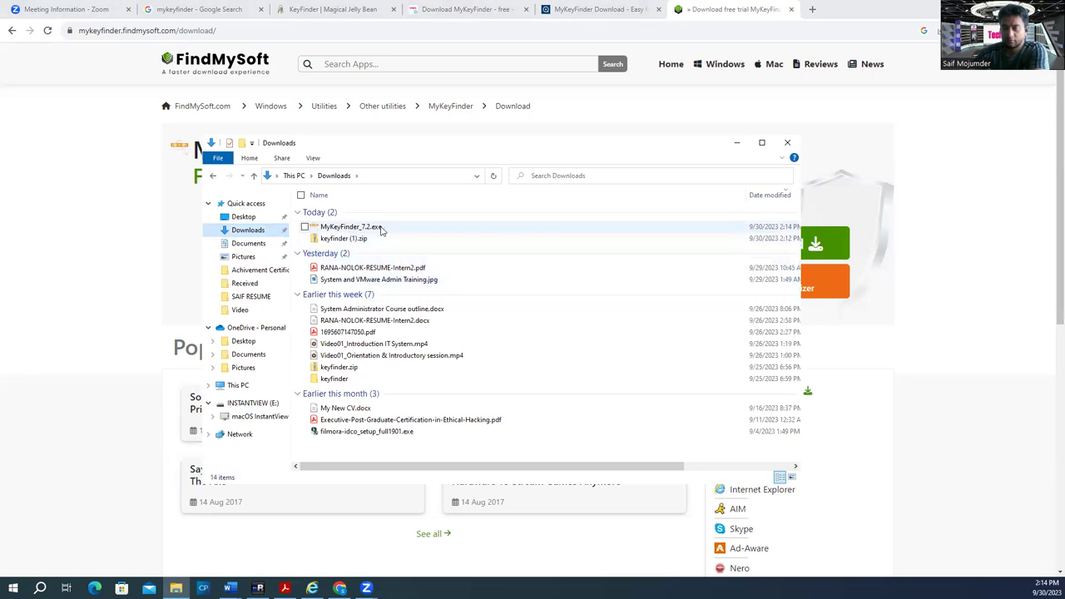
click(364, 242)
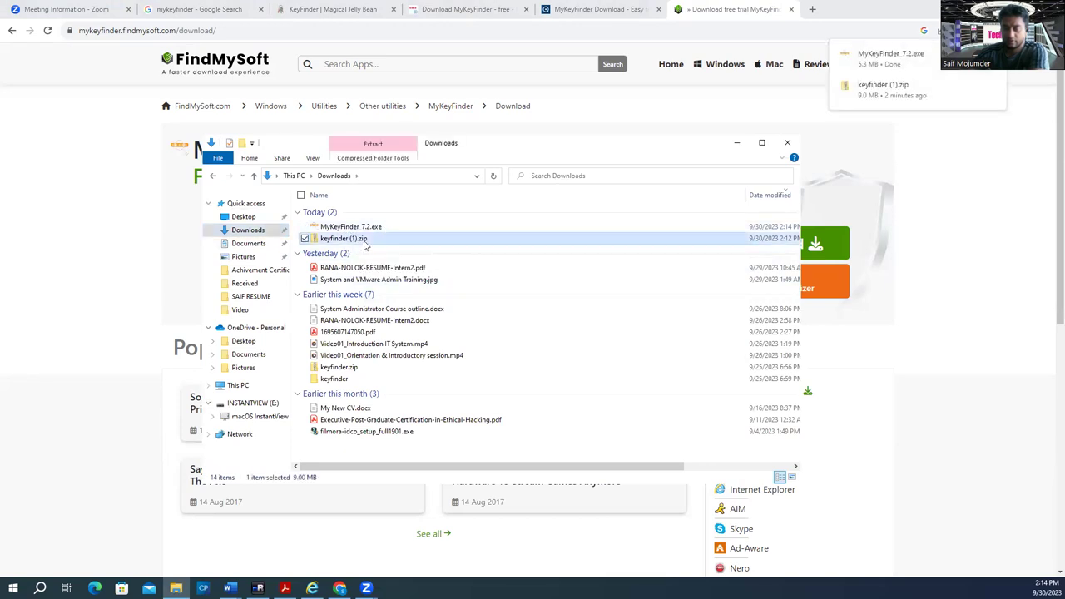
right_click(363, 240)
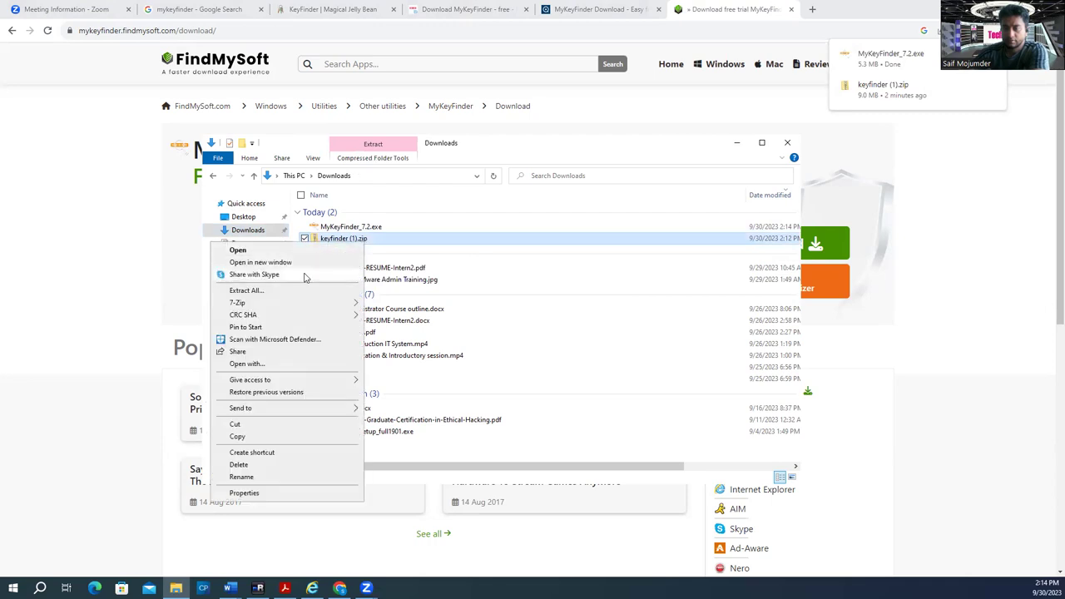
mouse_move(308, 305)
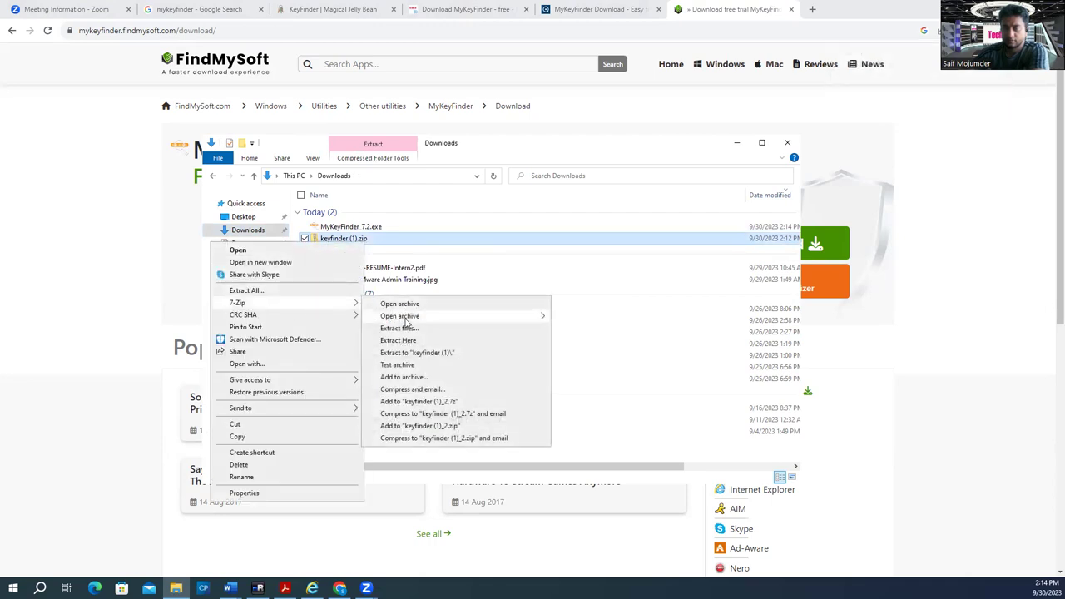
click(401, 329)
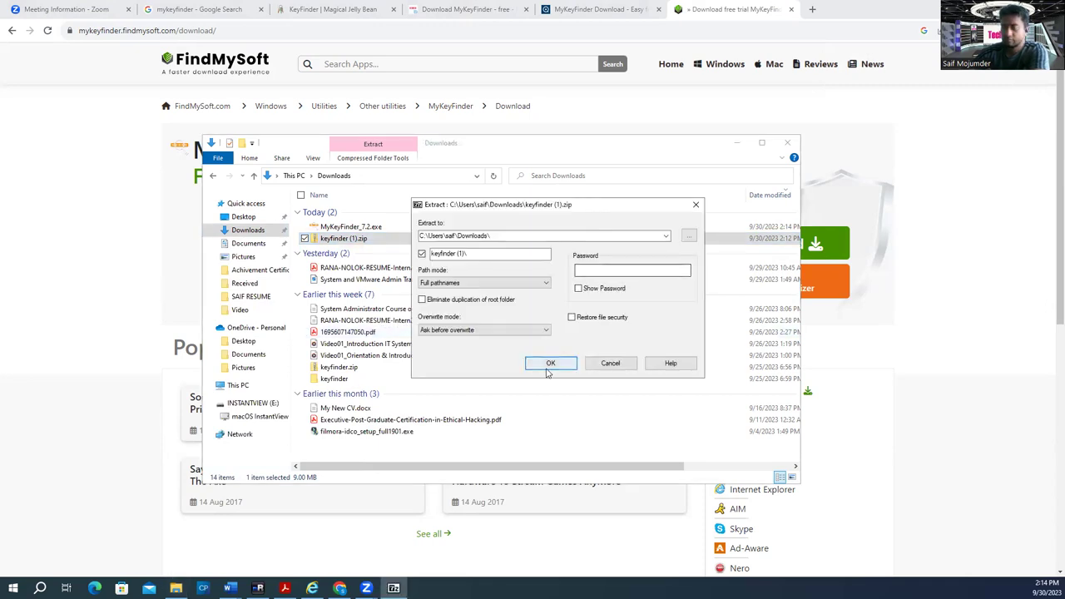
click(549, 361)
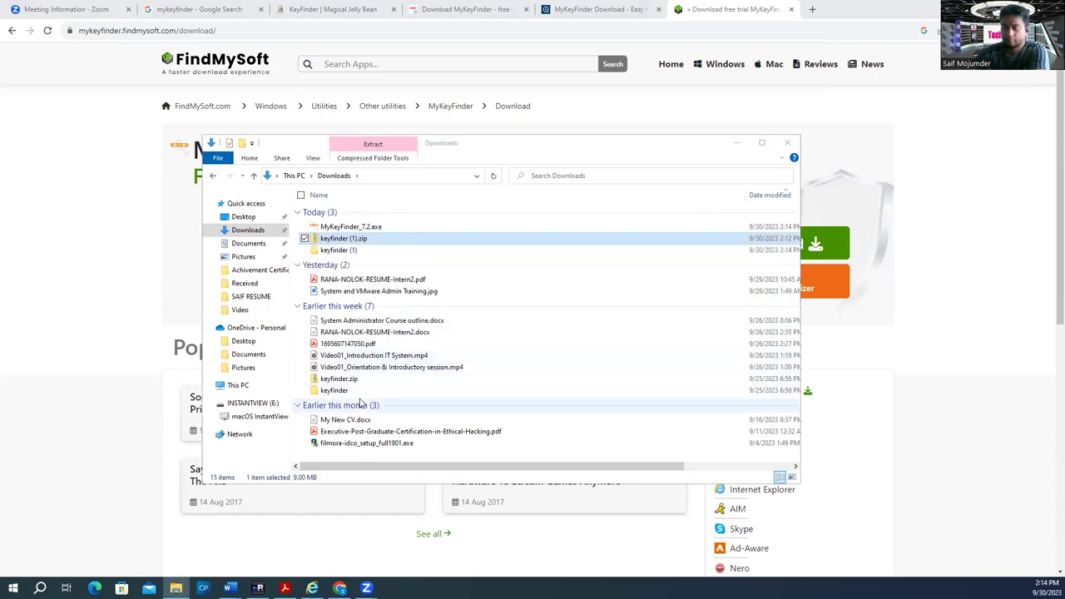
Run keyfinder.exe from the extracted keyfinder folder
click(336, 392)
double_click(336, 391)
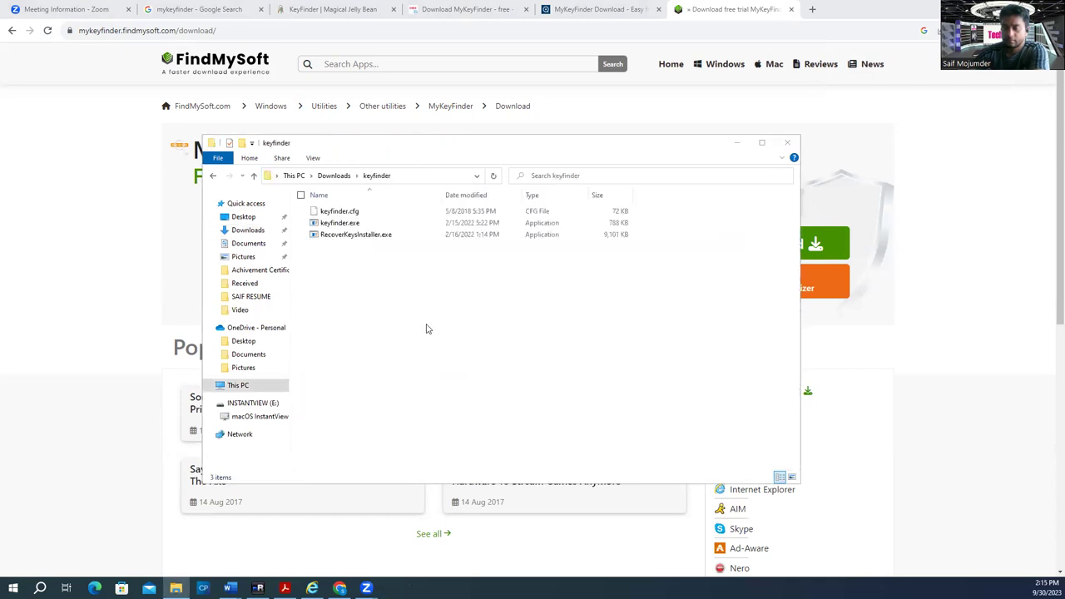
click(349, 227)
double_click(349, 227)
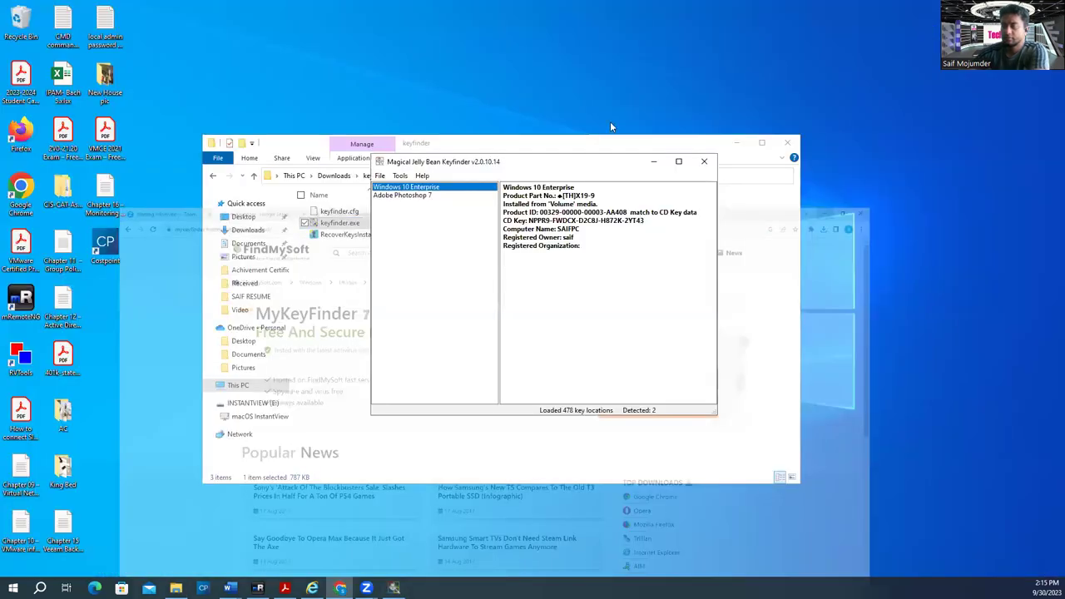
Compare the Adobe Photoshop 7 serial with the Windows 10 Enterprise key, highlighting the CD key
click(735, 144)
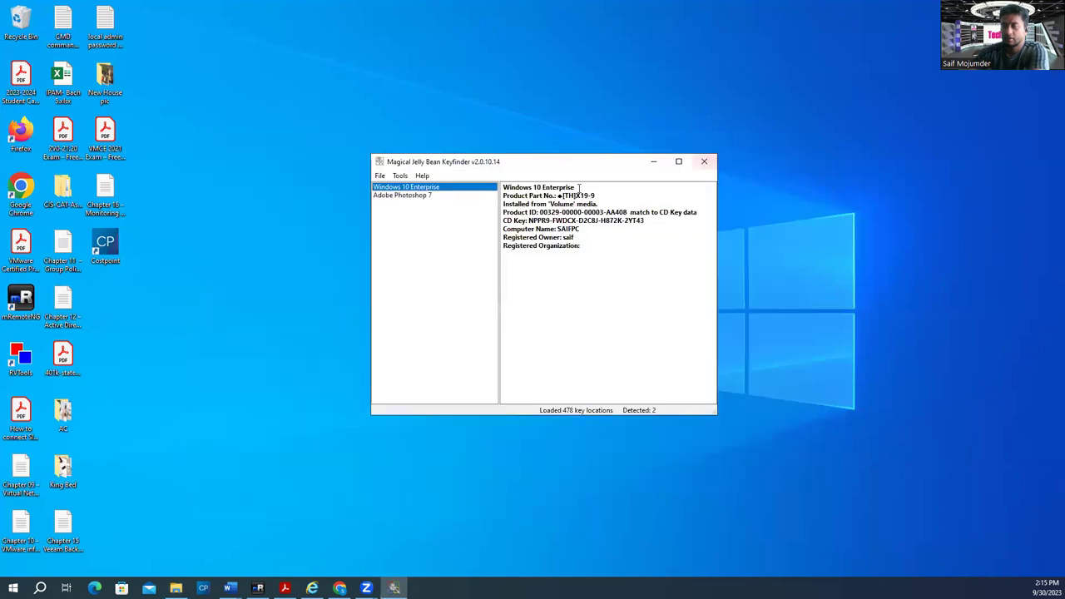
drag(551, 163, 493, 110)
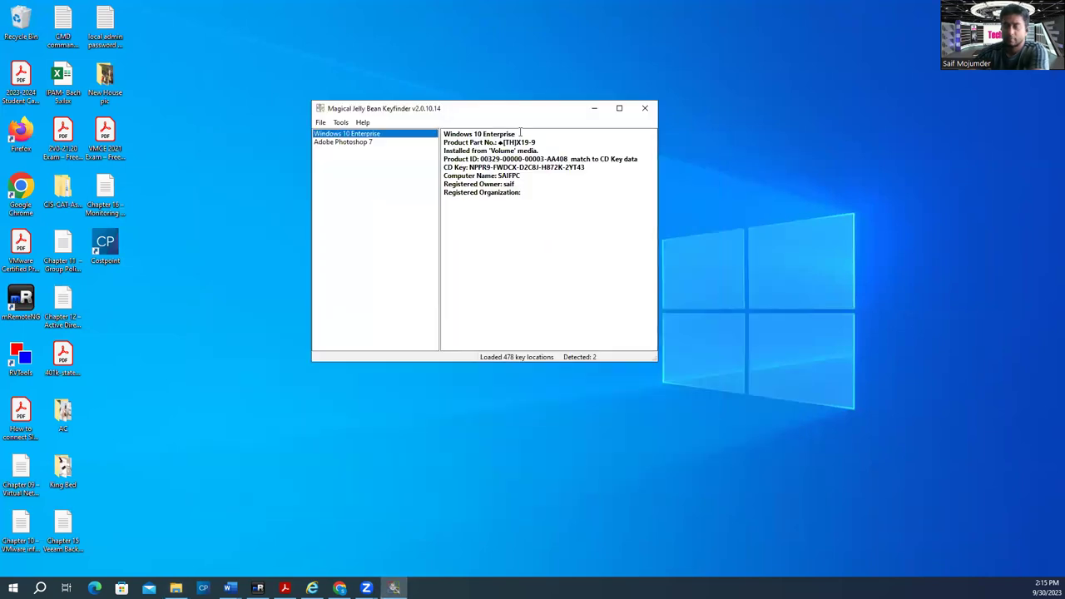
click(351, 143)
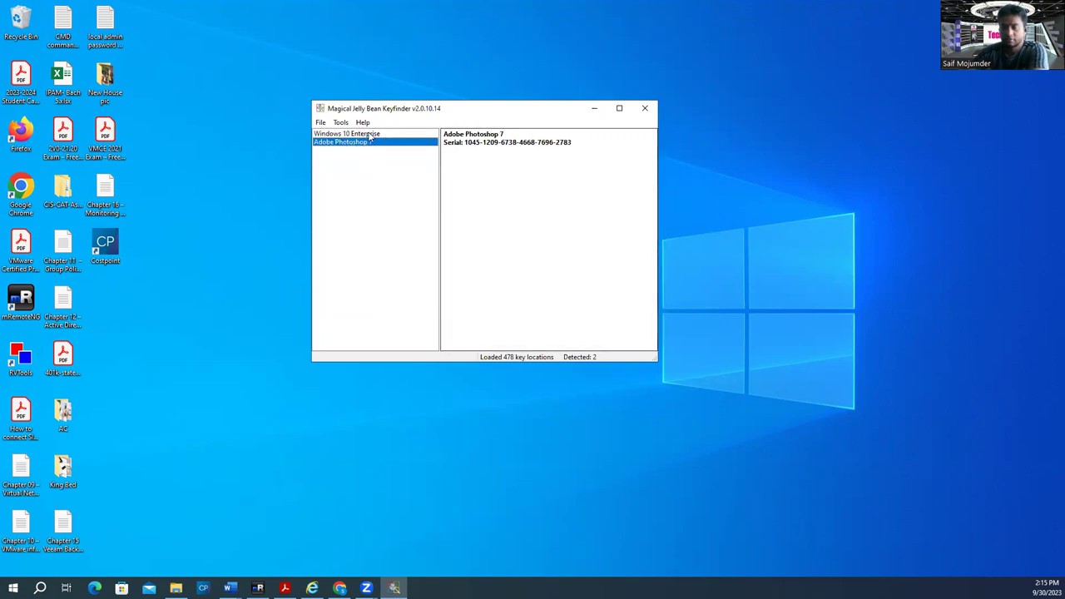
click(371, 134)
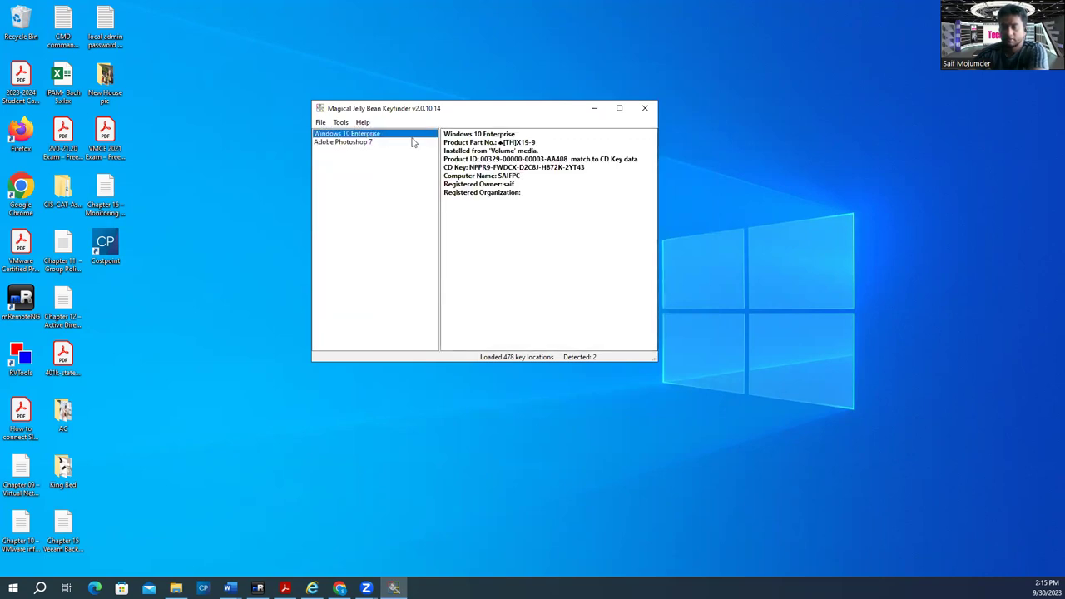
click(347, 143)
click(350, 133)
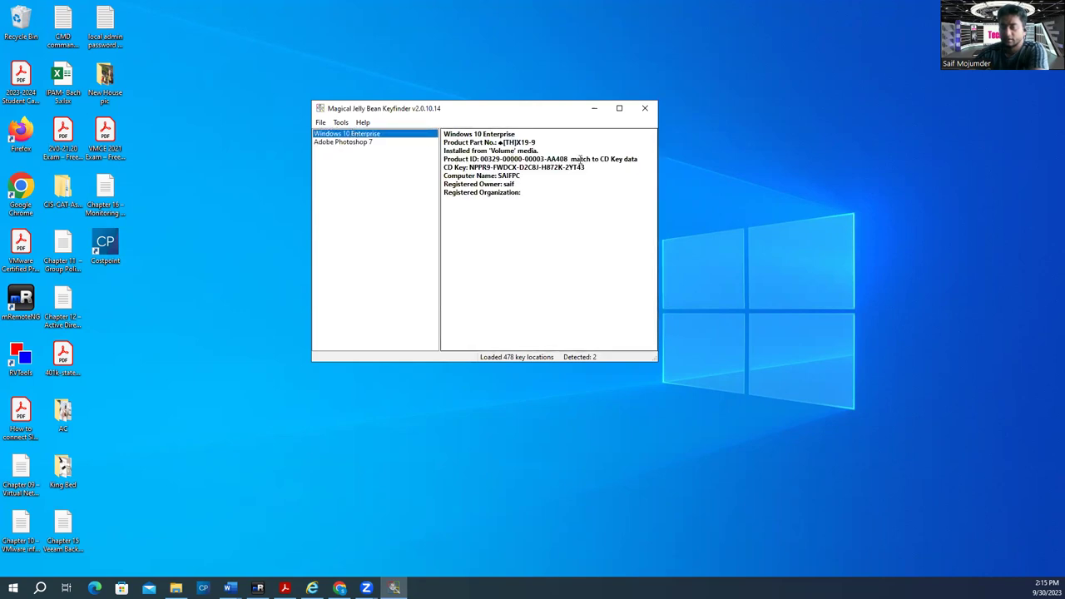
drag(593, 167, 466, 168)
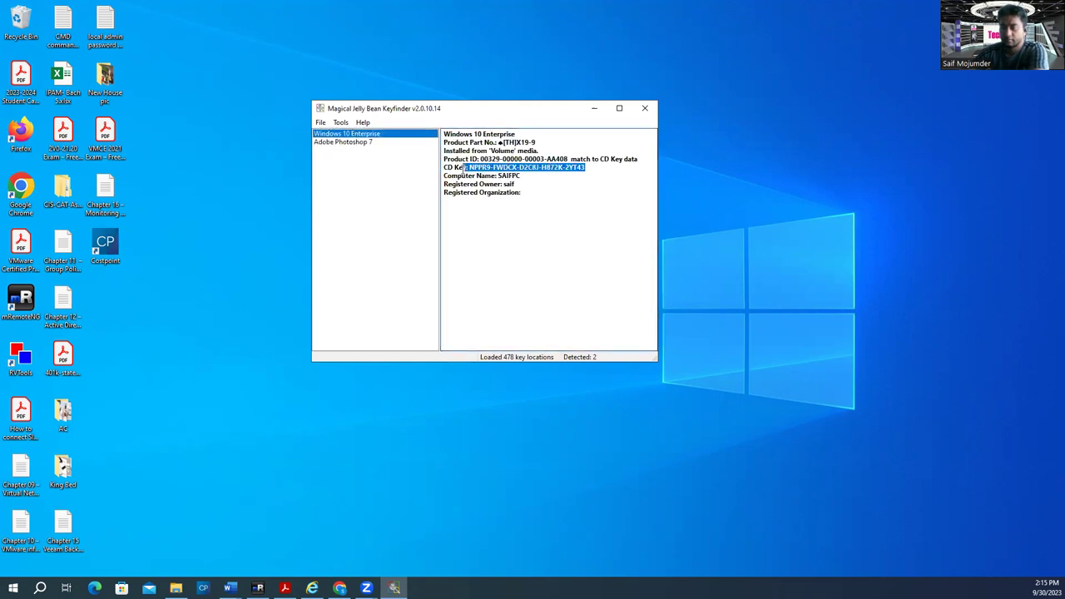
Show the Photoshop 7 serial and drag the MyKeyFinder installer onto the desktop
click(321, 123)
click(336, 180)
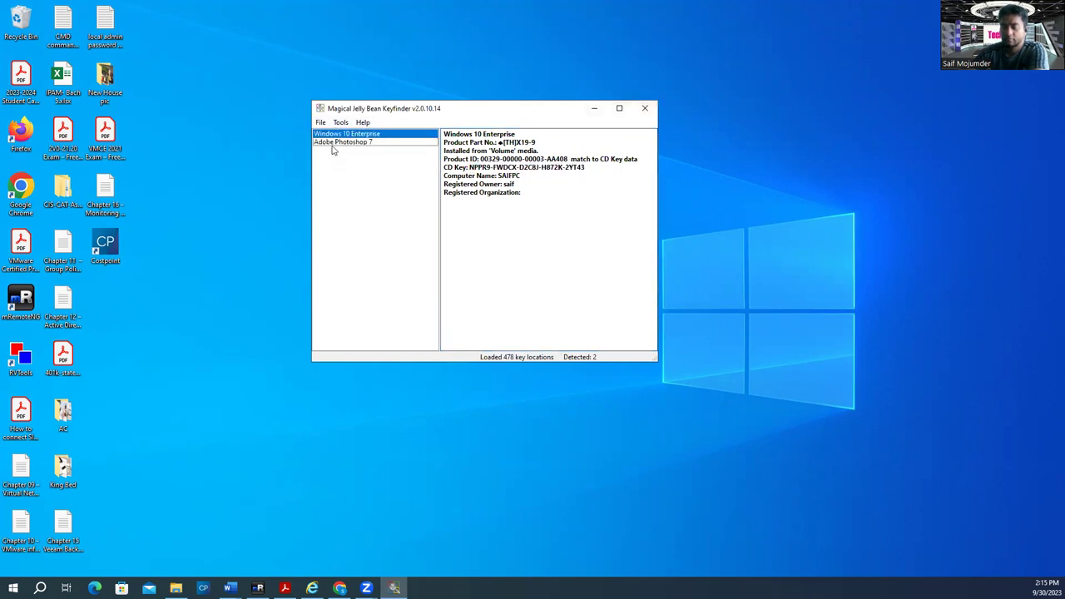
click(333, 143)
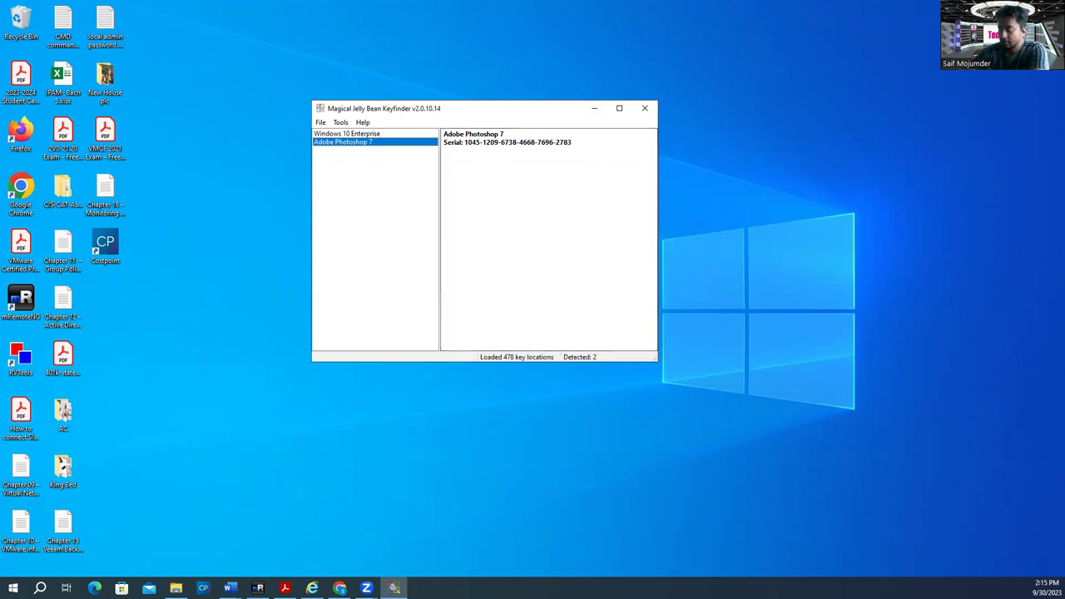
drag(311, 347, 233, 314)
Launch the MyKeyFinder installer from the desktop and acknowledge the New version notice
click(141, 324)
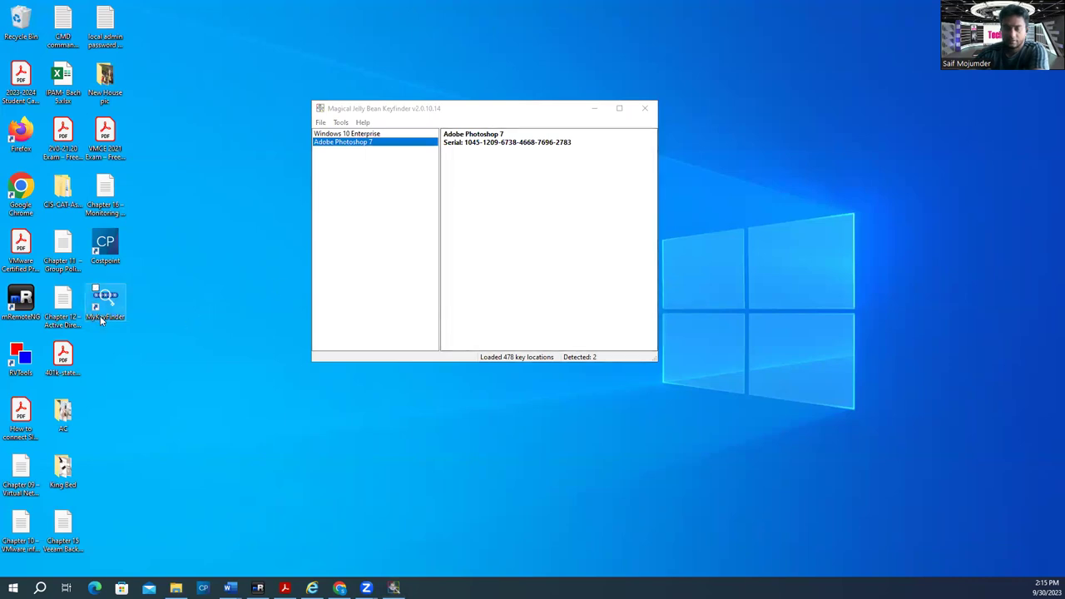
click(101, 305)
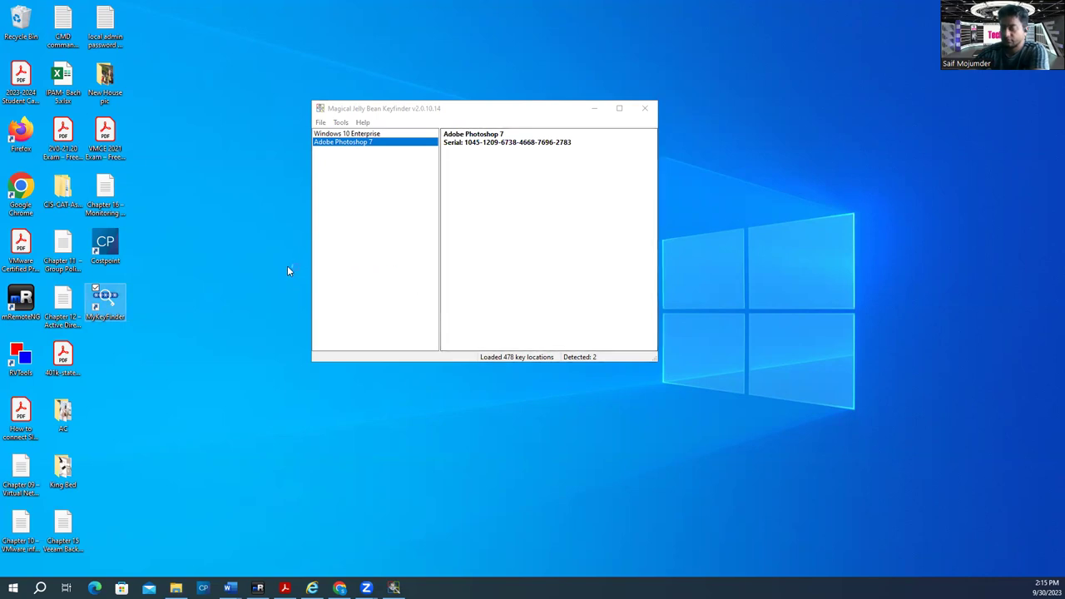
key(Return)
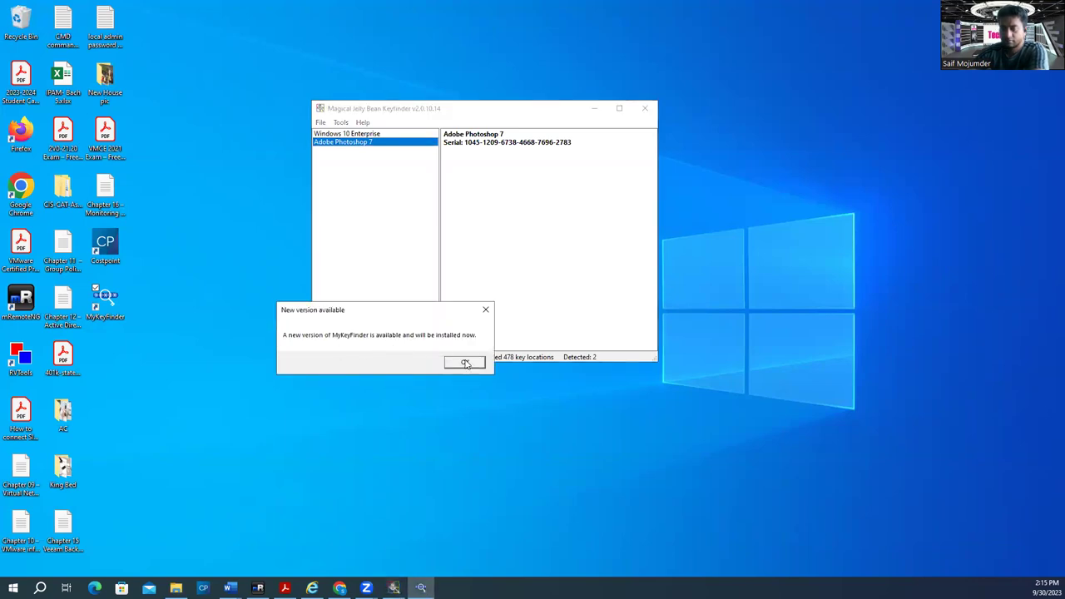
click(466, 363)
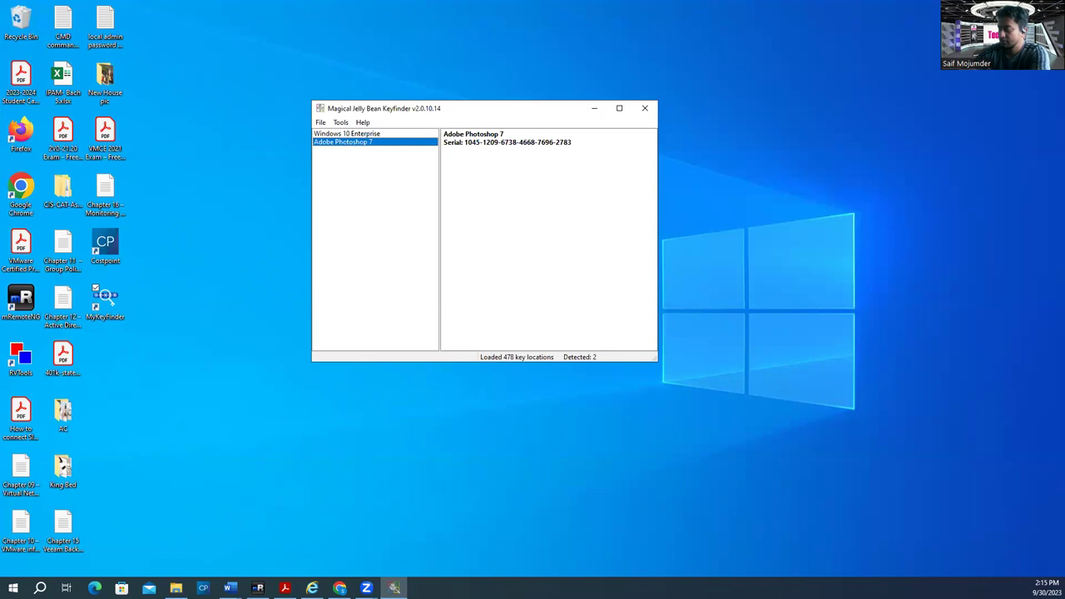
Close the Magical Jelly Bean Keyfinder window
key(super+d)
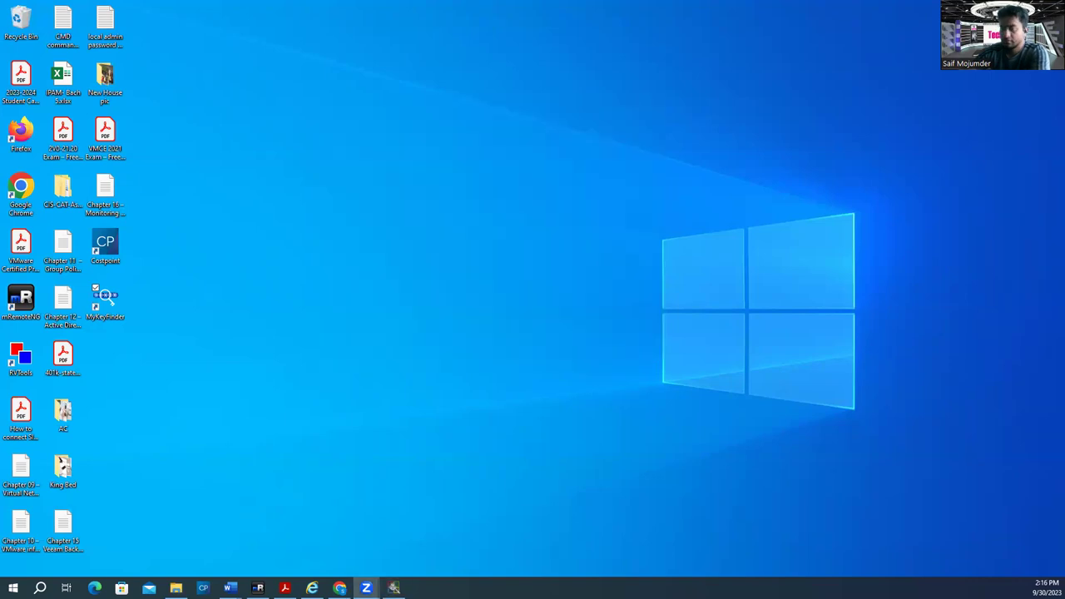
key(super+d)
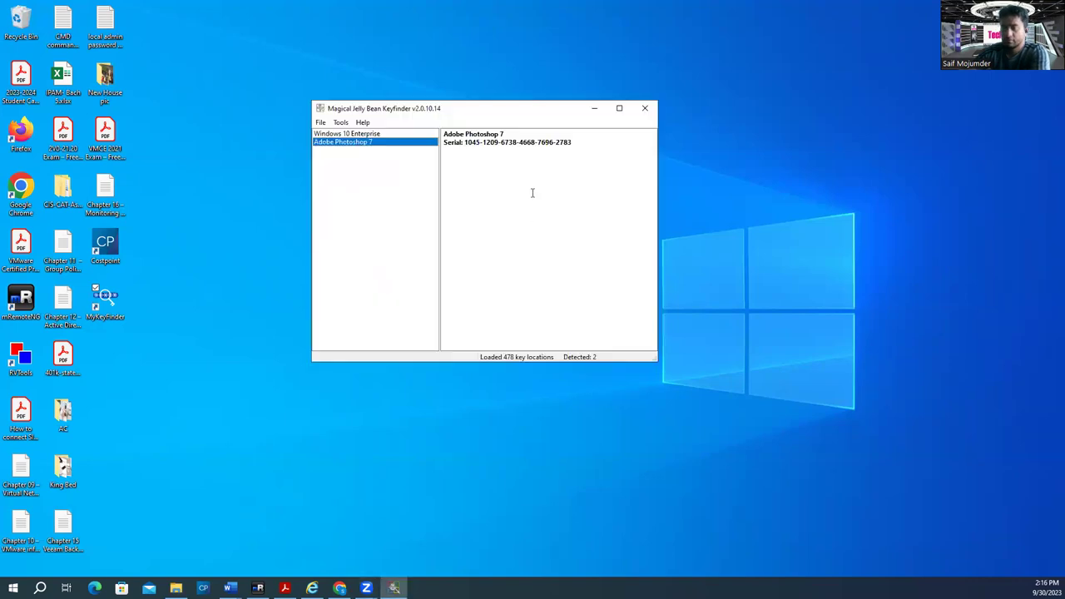
click(644, 108)
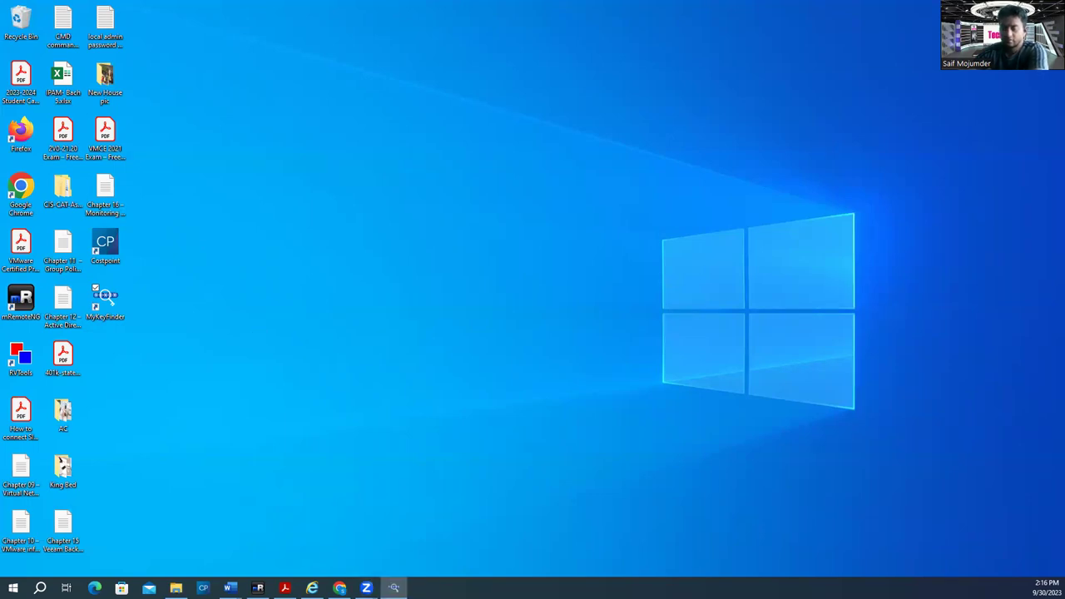
mouse_move(394, 587)
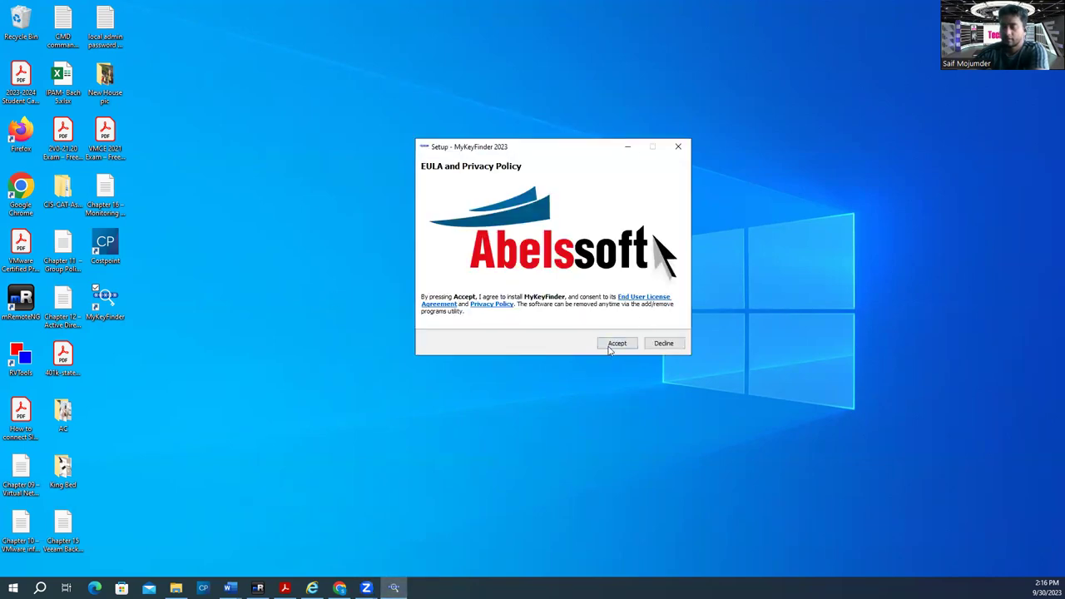
Accept the licence, keep the default Start Menu folder and desktop shortcut, and install
click(615, 343)
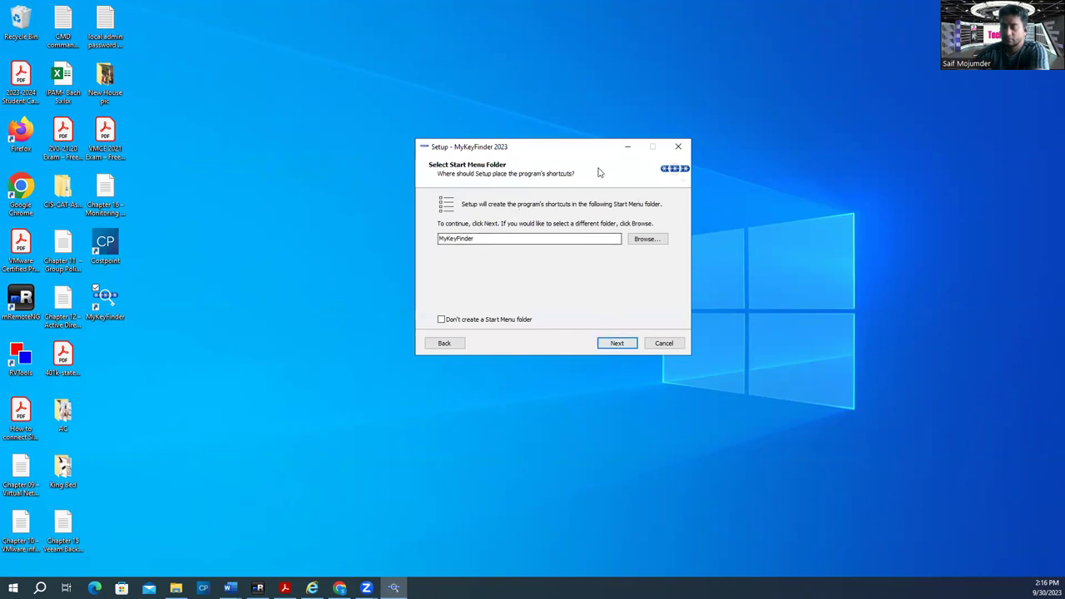
click(614, 344)
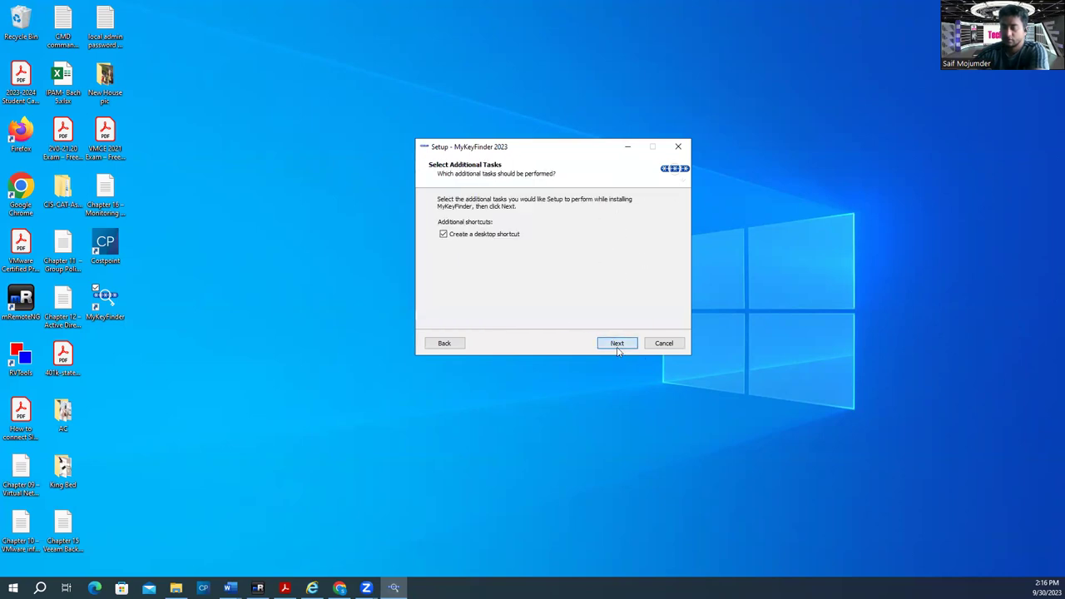
click(617, 343)
click(616, 344)
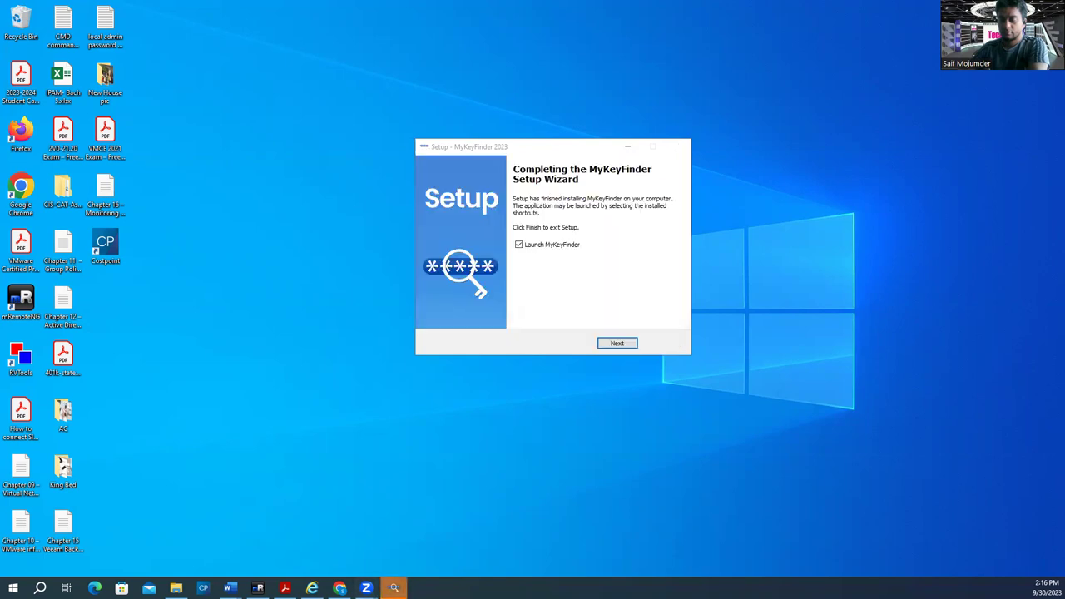
Launch MyKeyFinder, show License Keys, and tick Windows 10 Enterprise, Adobe Acrobat and Photoshop
click(615, 343)
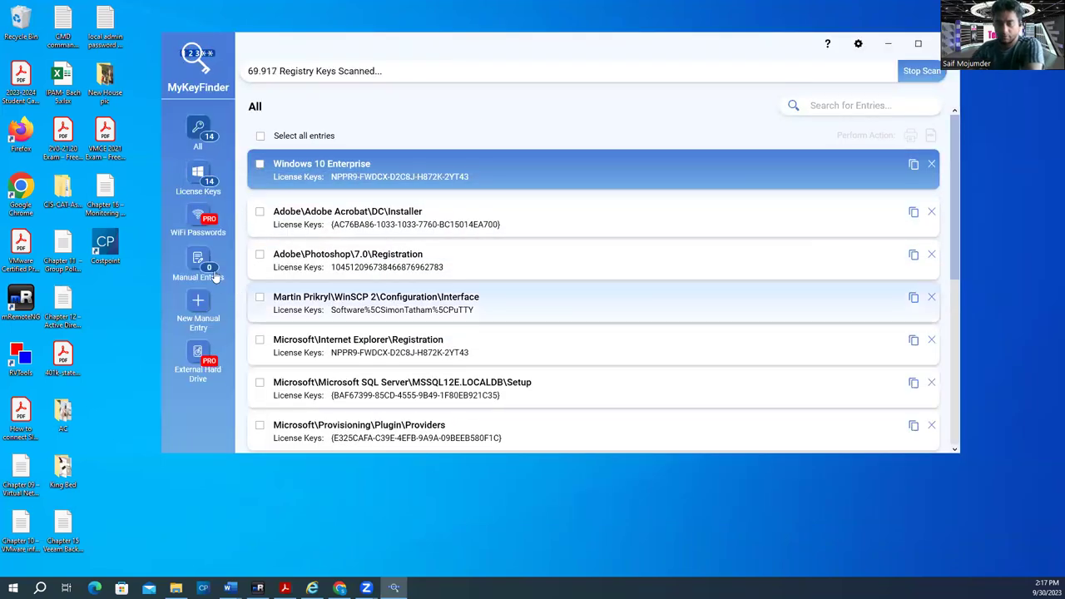
click(193, 179)
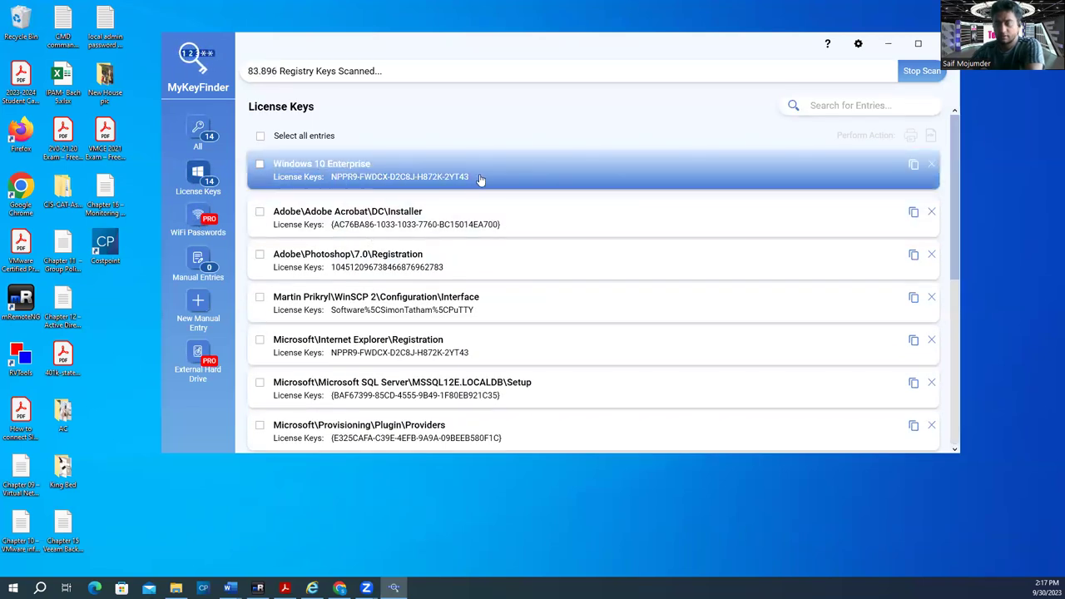
click(322, 179)
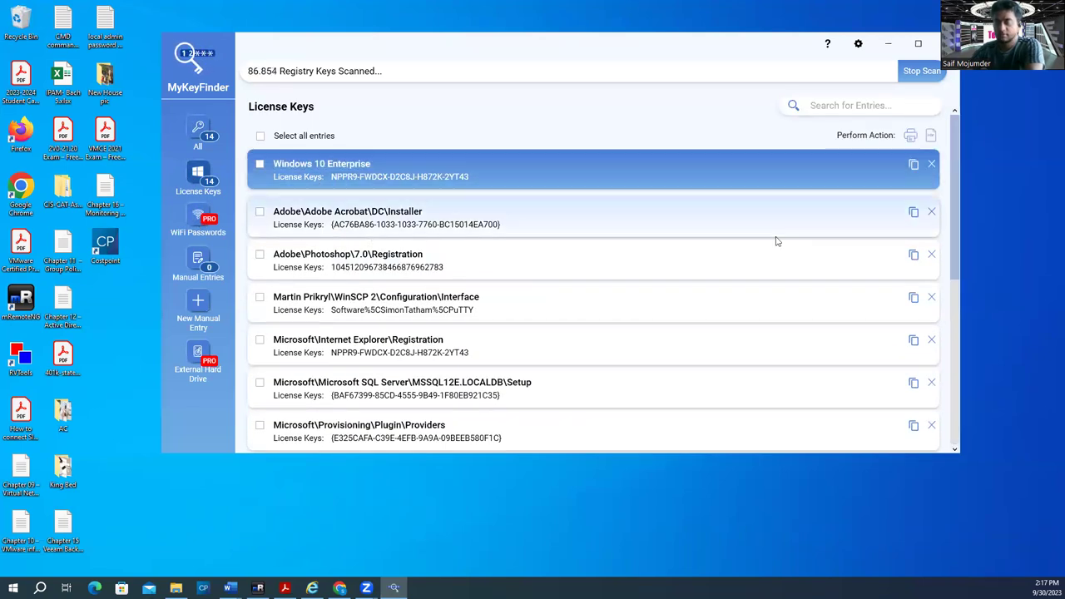
click(424, 234)
click(419, 266)
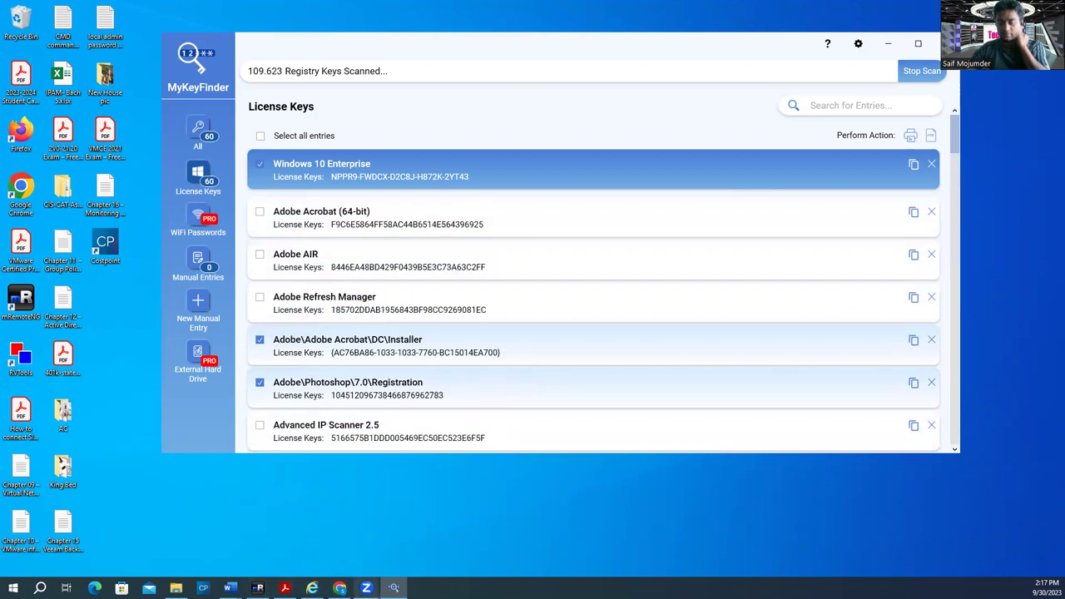
mouse_move(340, 587)
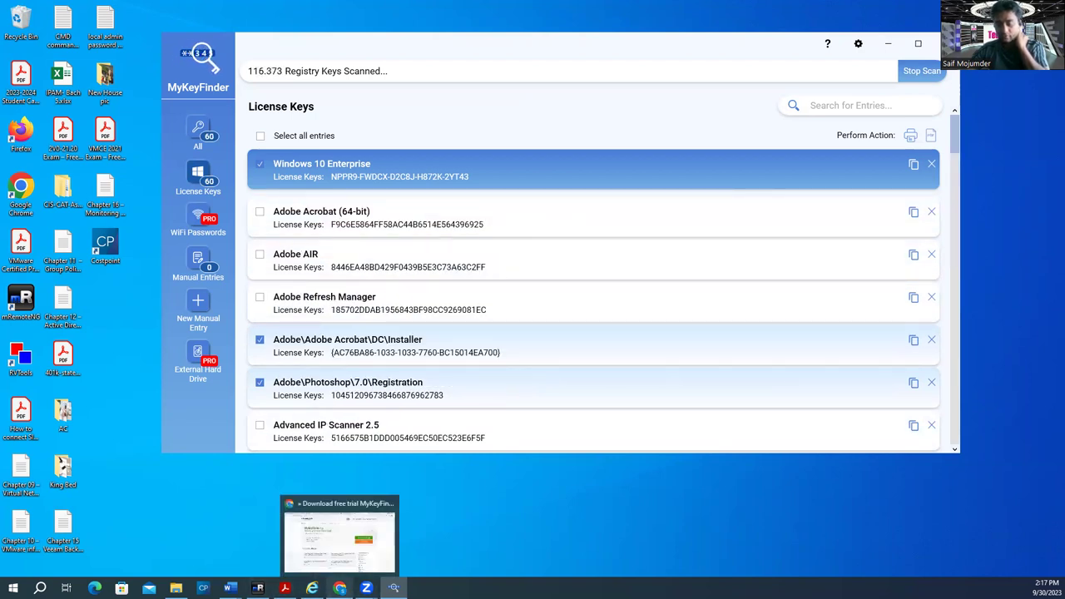